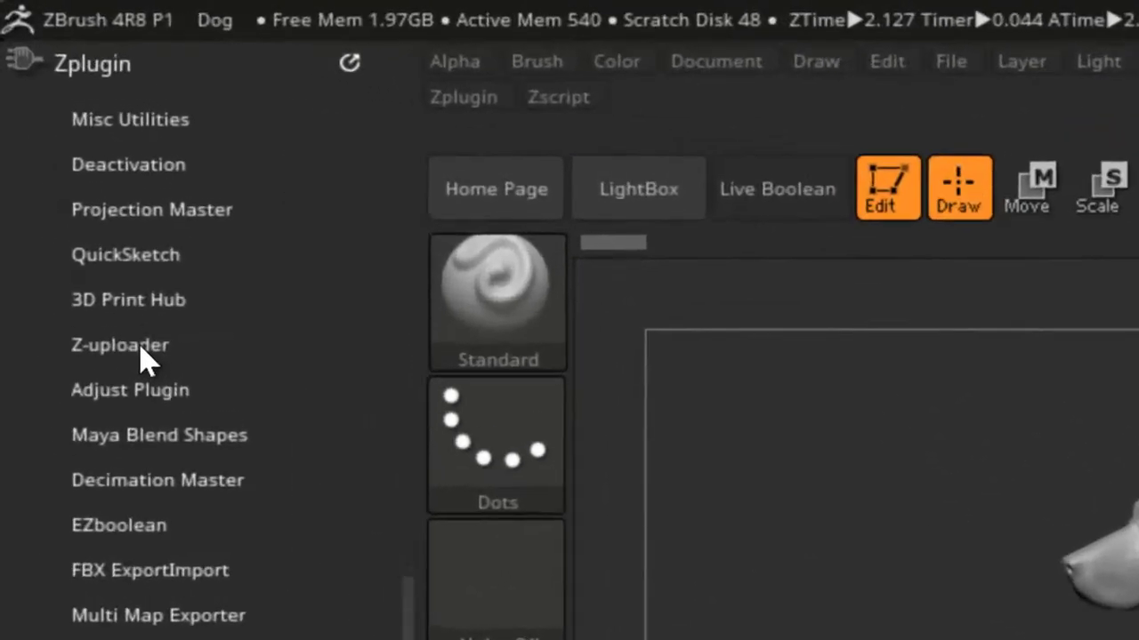
# - Export the dog tool through Z-uploader and upload Mesh.OBJ from the Z-images folder to the p3d.in new model page
pyautogui.click(65, 163)
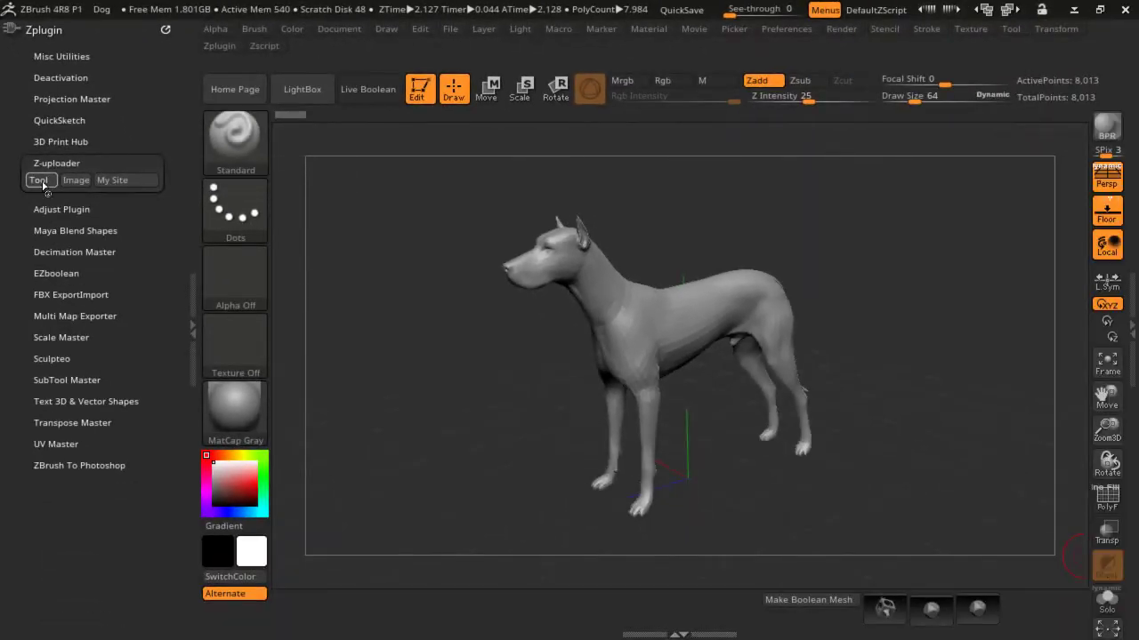
pyautogui.click(40, 180)
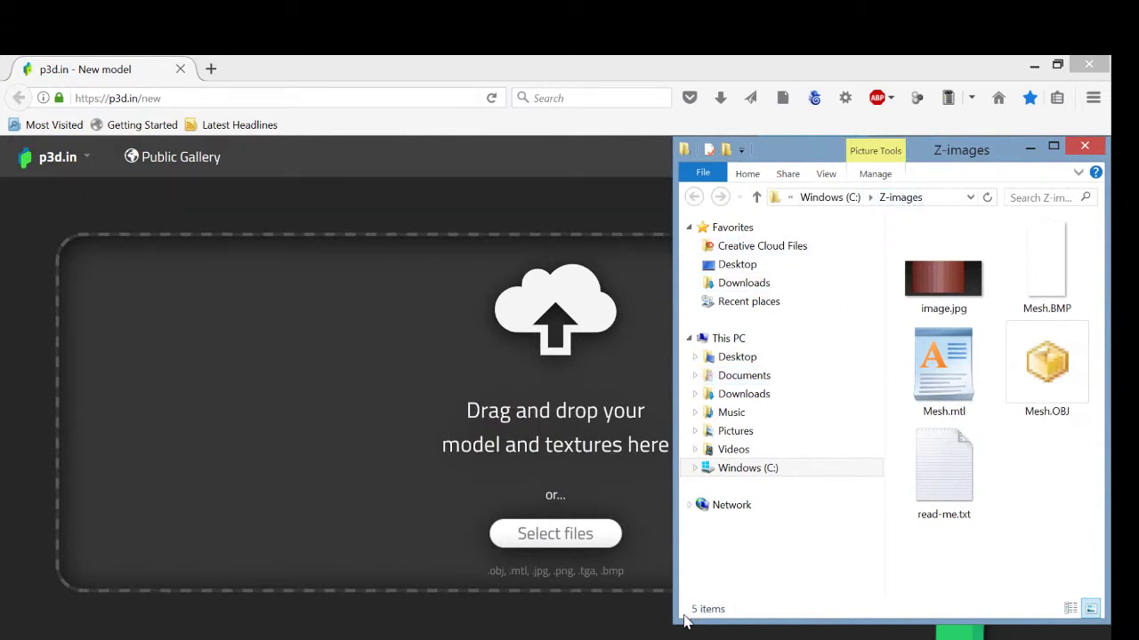
pyautogui.moveTo(676, 623)
pyautogui.mouseDown()
pyautogui.moveTo(727, 590)
pyautogui.moveTo(674, 634)
pyautogui.mouseUp()
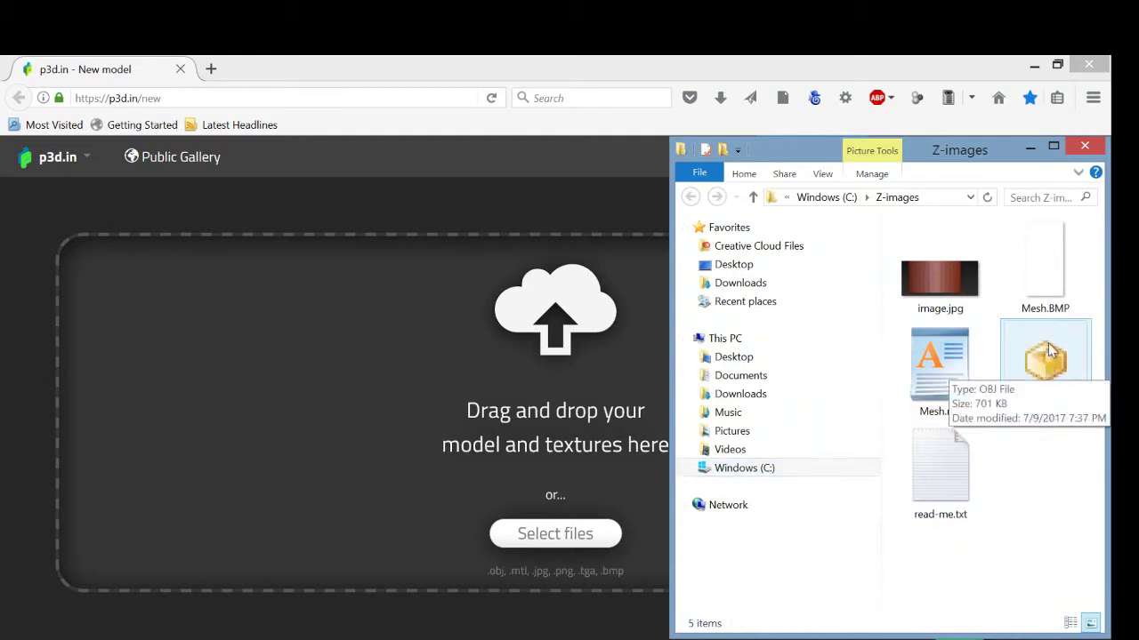
pyautogui.moveTo(1052, 374); pyautogui.dragTo(519, 392)
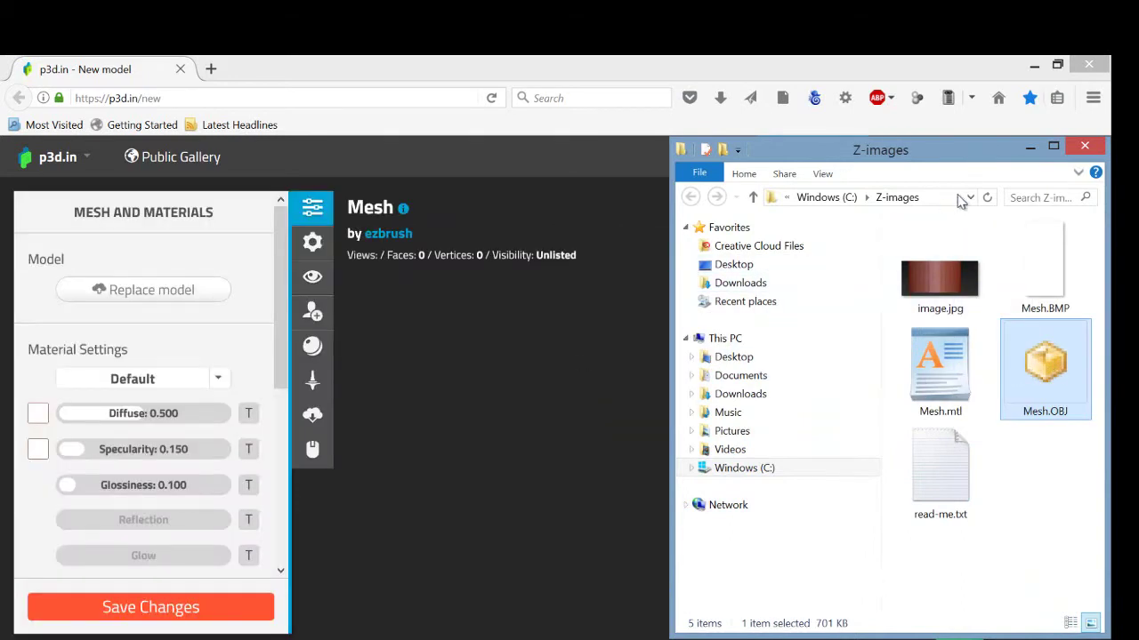
pyautogui.click(1084, 148)
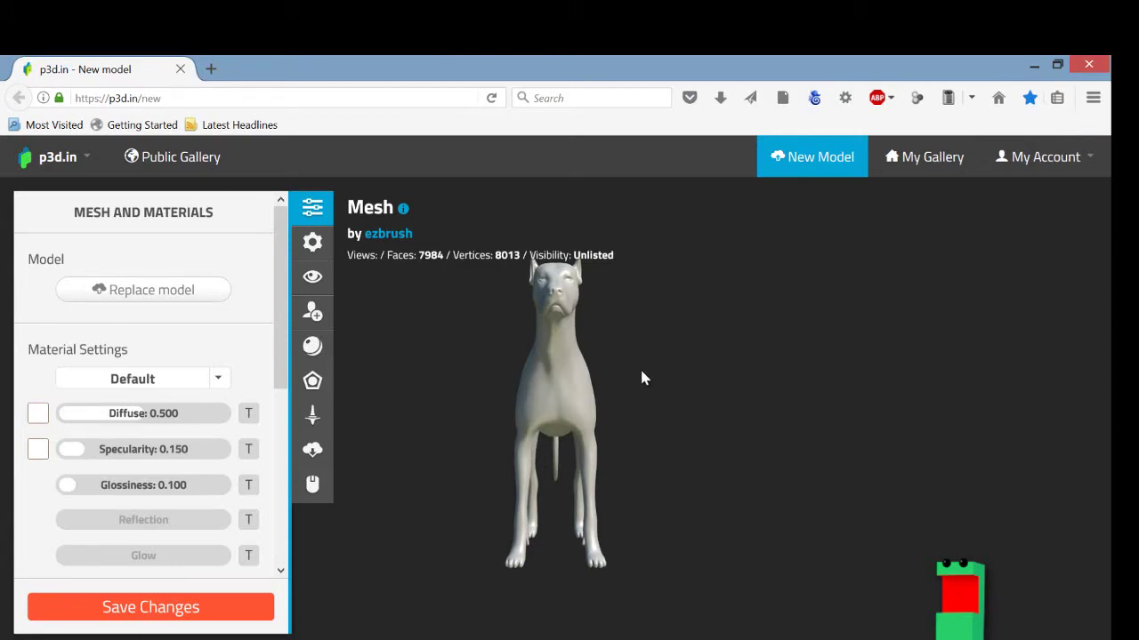
# - Preview the uploaded dog in Clean with wireframe shading and in wireframe-only shading, and hide the Mesh and Materials settings
pyautogui.moveTo(623, 394); pyautogui.dragTo(673, 398)
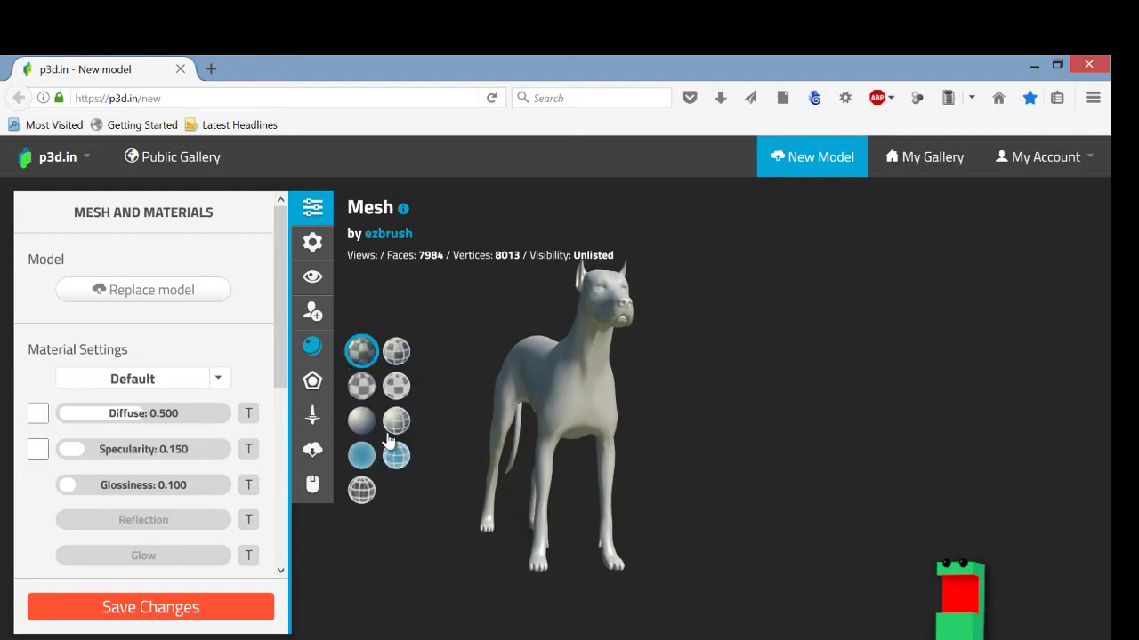
pyautogui.click(396, 421)
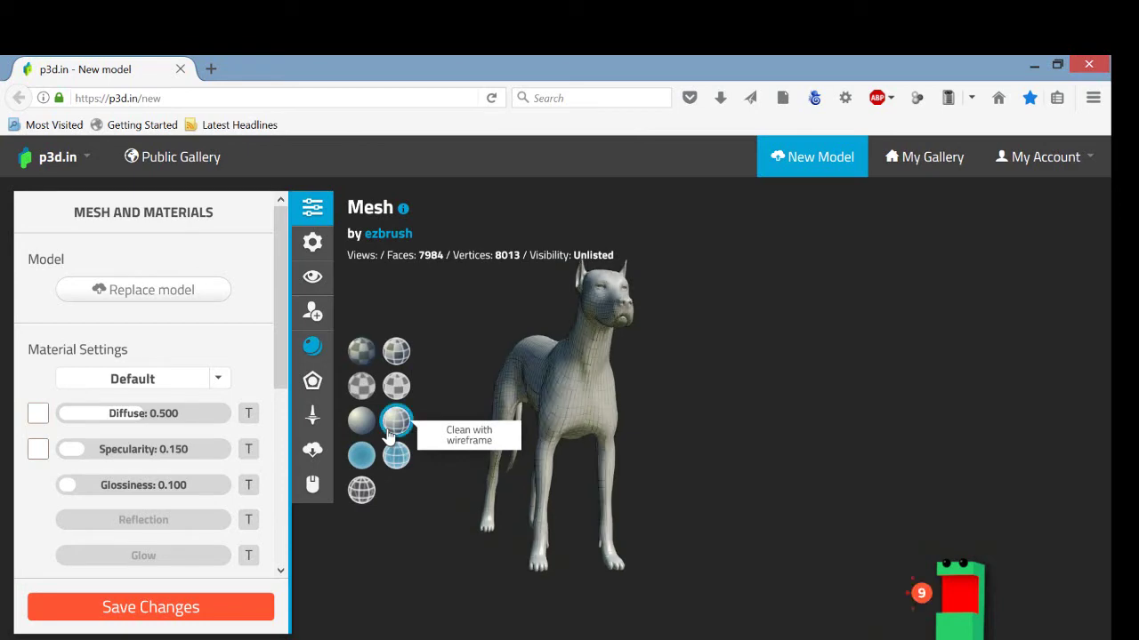
pyautogui.click(360, 490)
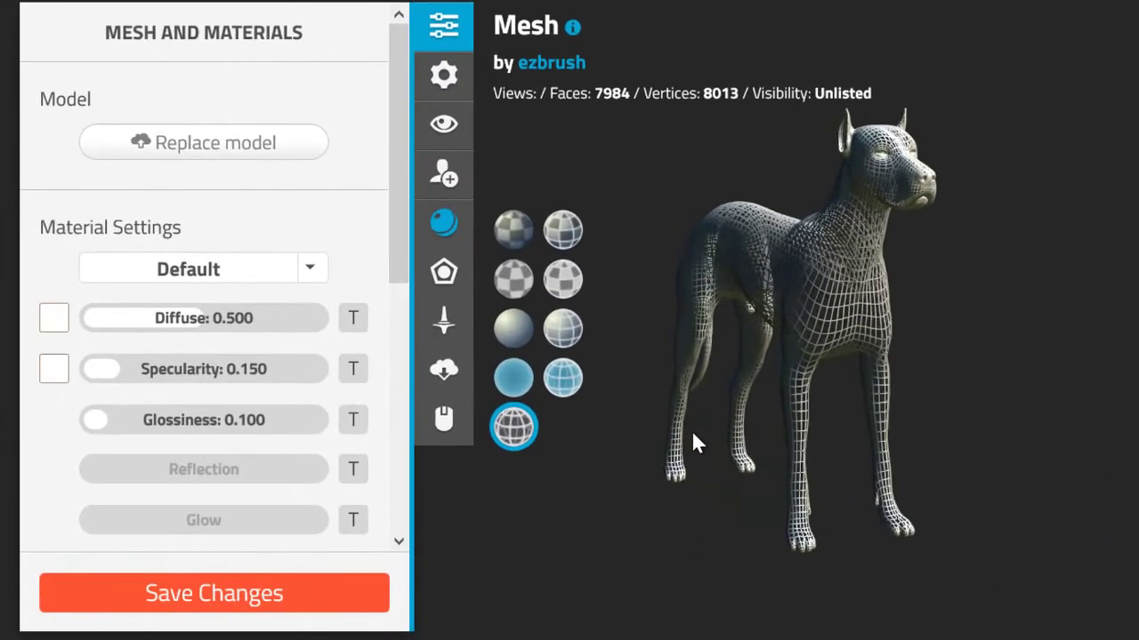
pyautogui.click(445, 29)
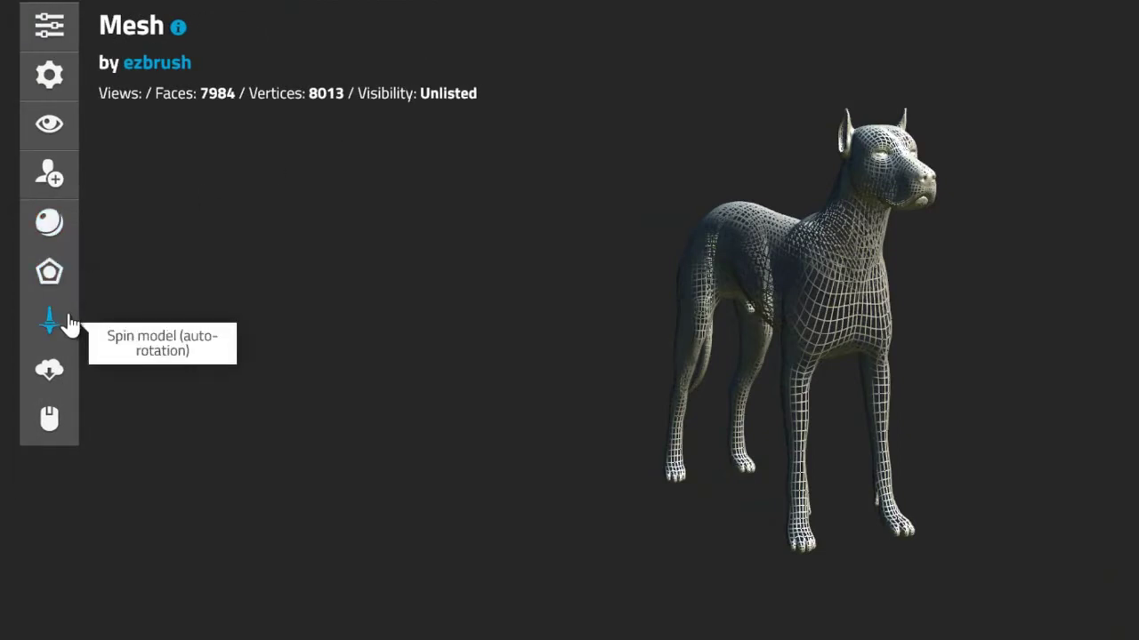
# - Start auto-rotation of the dog model and switch its shading to X-Ray
pyautogui.click(51, 325)
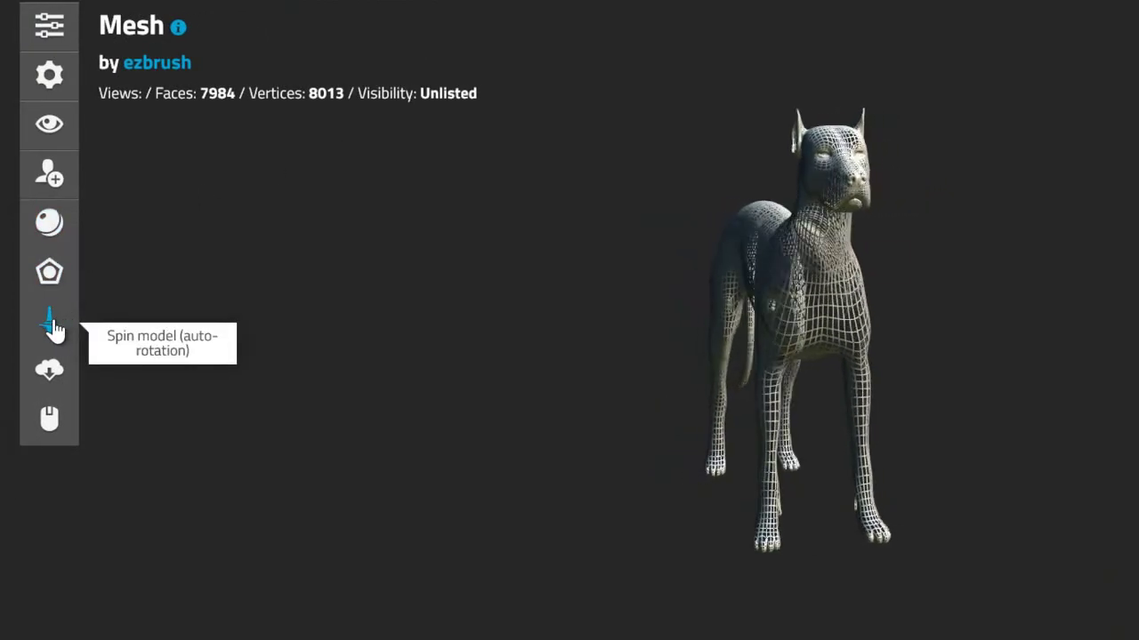
pyautogui.click(53, 233)
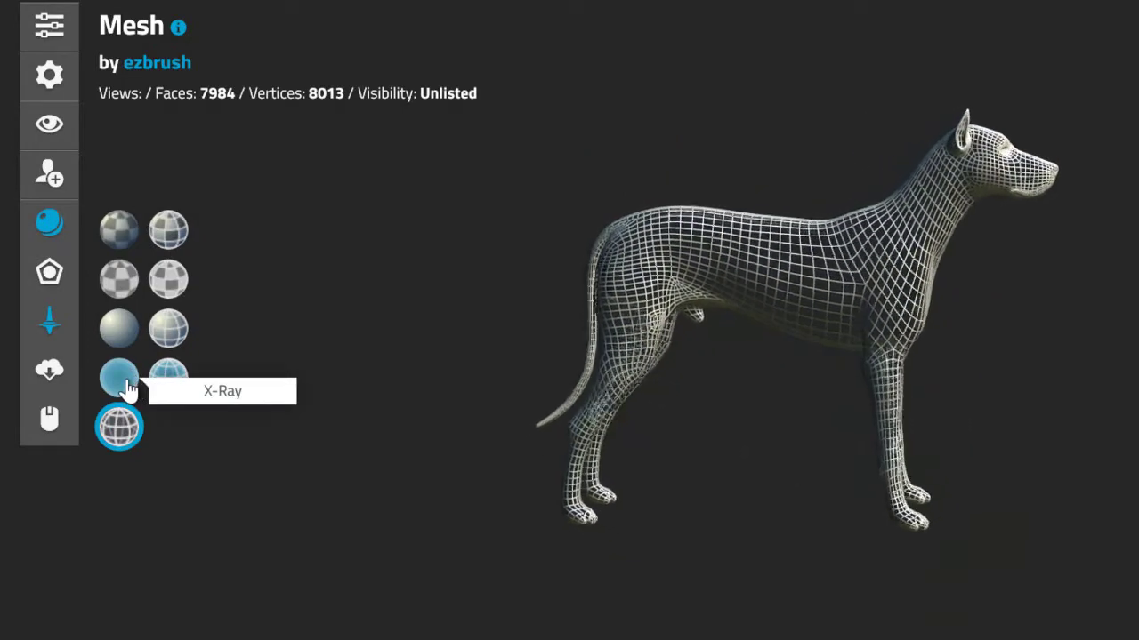
pyautogui.click(120, 381)
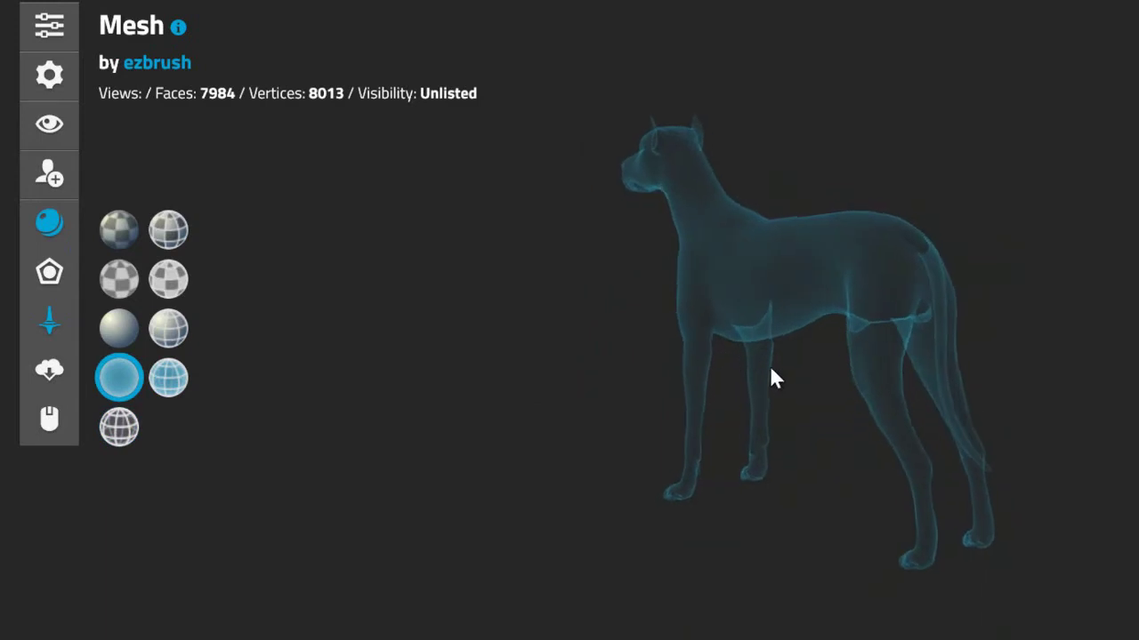
# - Stop the model's auto-rotation and inspect the X-Ray dog from different sides
pyautogui.moveTo(799, 374); pyautogui.dragTo(878, 368)
pyautogui.click(878, 375)
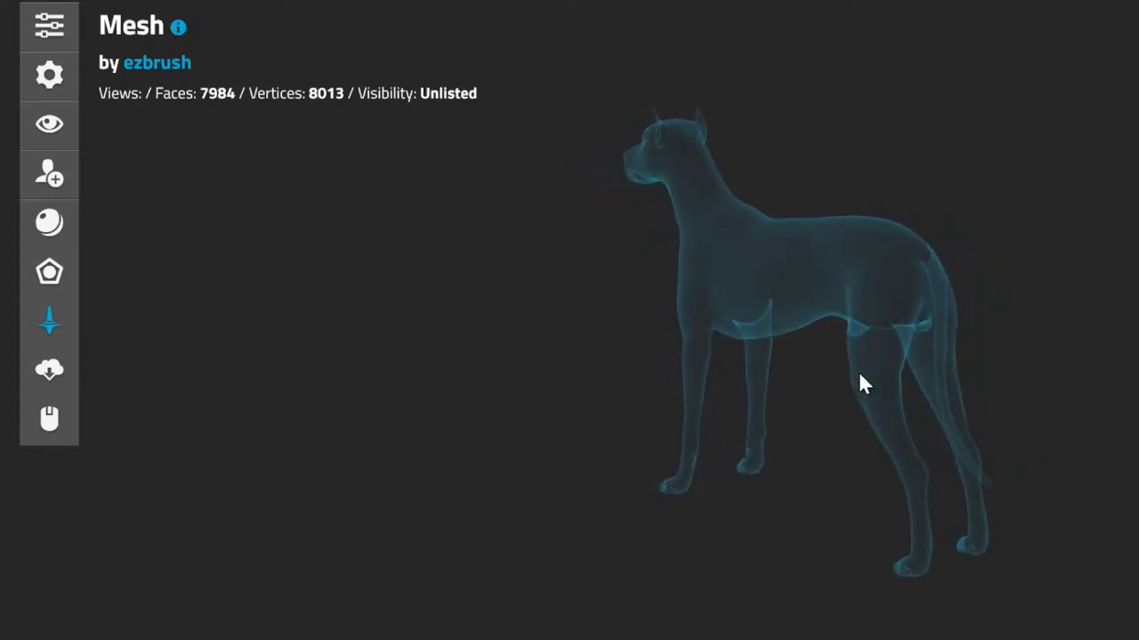
pyautogui.click(49, 322)
pyautogui.moveTo(546, 374); pyautogui.dragTo(900, 378)
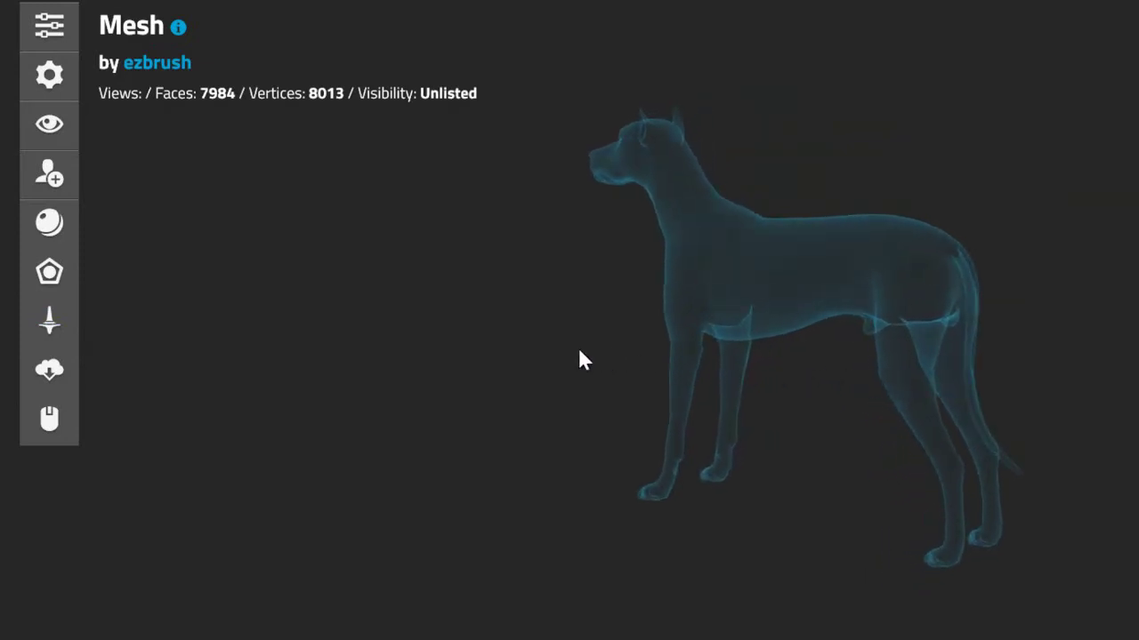
pyautogui.moveTo(579, 359); pyautogui.dragTo(672, 377)
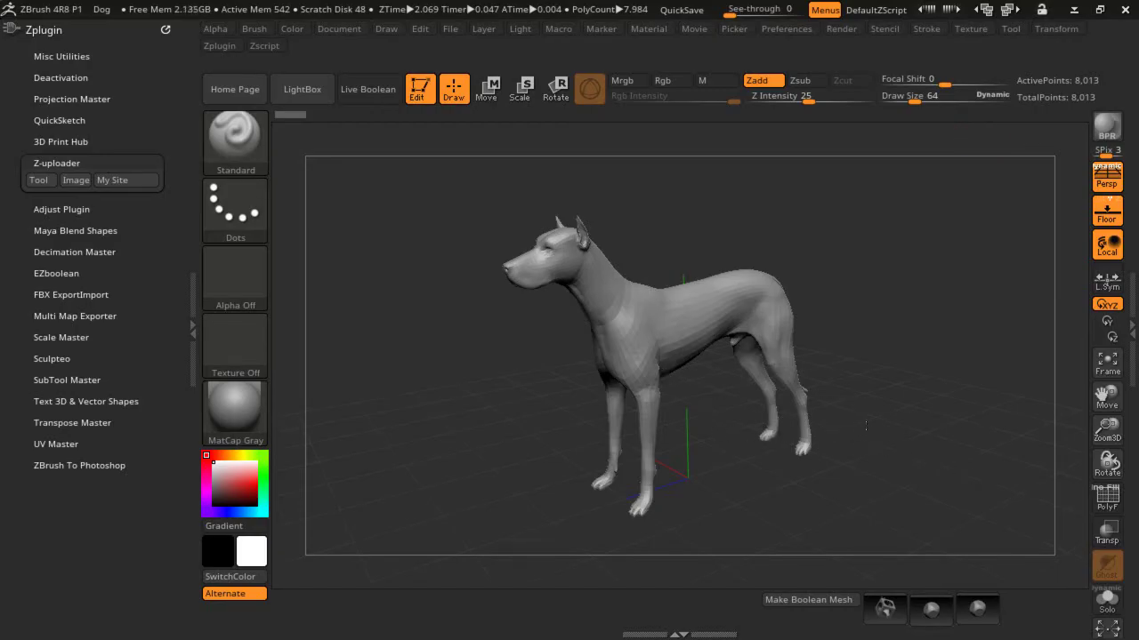
# - Switch to ZBrush and export a Z-uploader image of the turned dog, cropped to a width of about 421 and height of about 430
pyautogui.moveTo(845, 426); pyautogui.dragTo(879, 422)
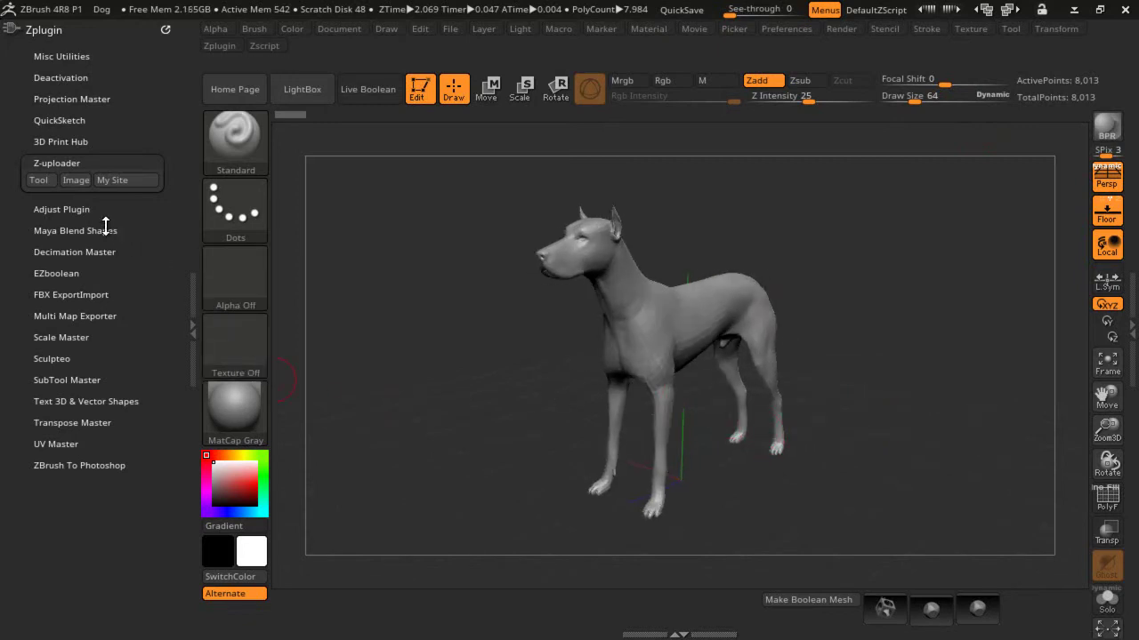
pyautogui.click(77, 180)
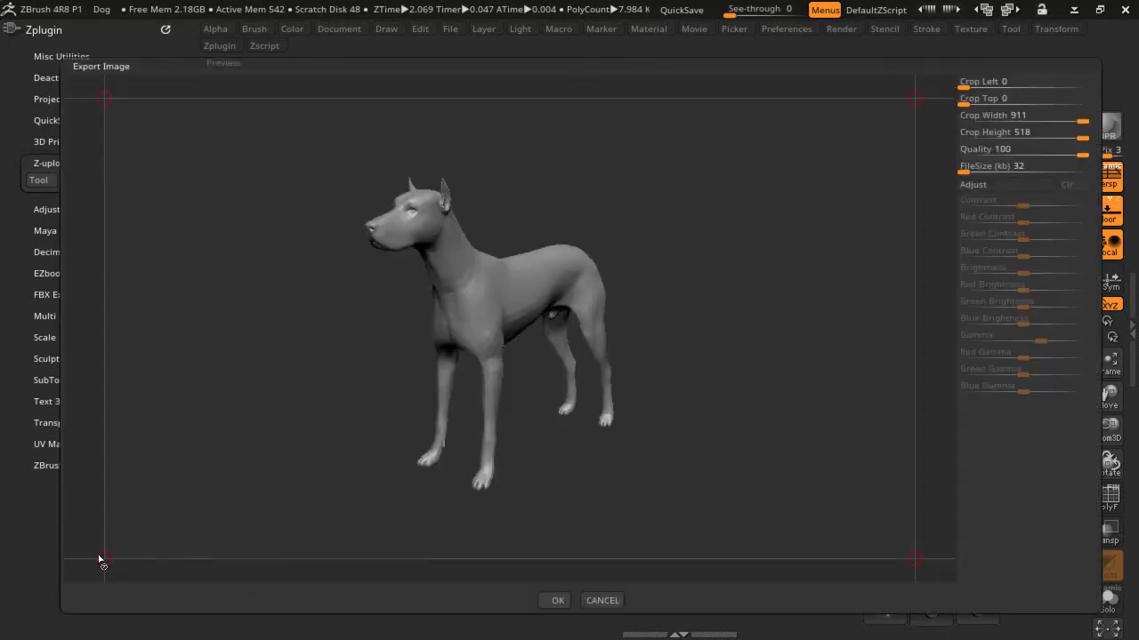
pyautogui.moveTo(105, 560); pyautogui.dragTo(316, 514)
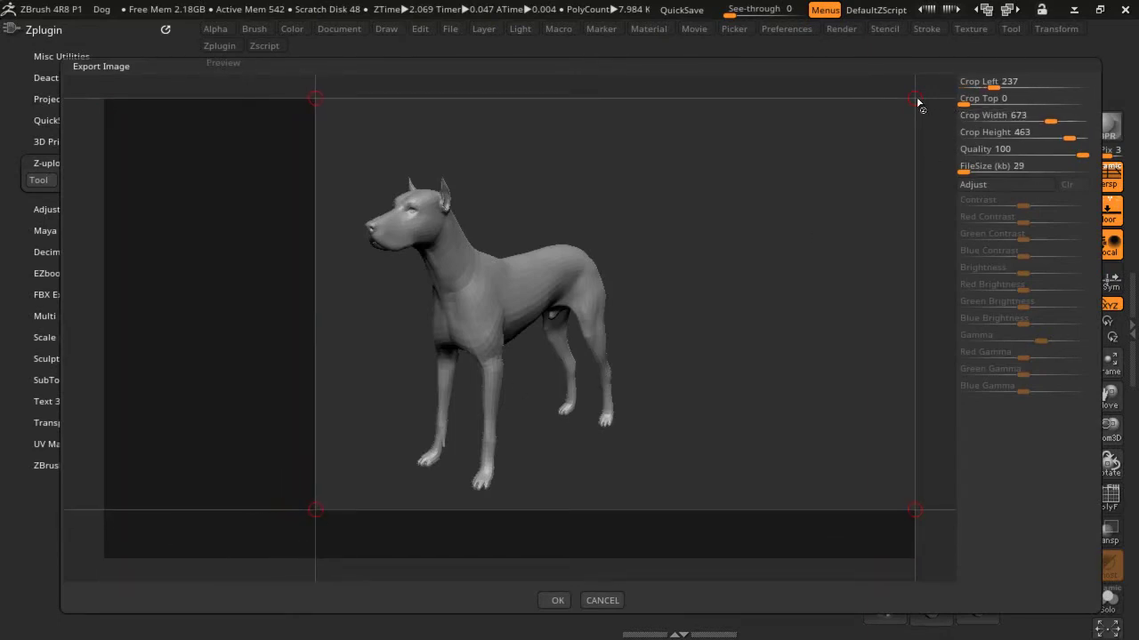
pyautogui.moveTo(917, 100); pyautogui.dragTo(688, 182)
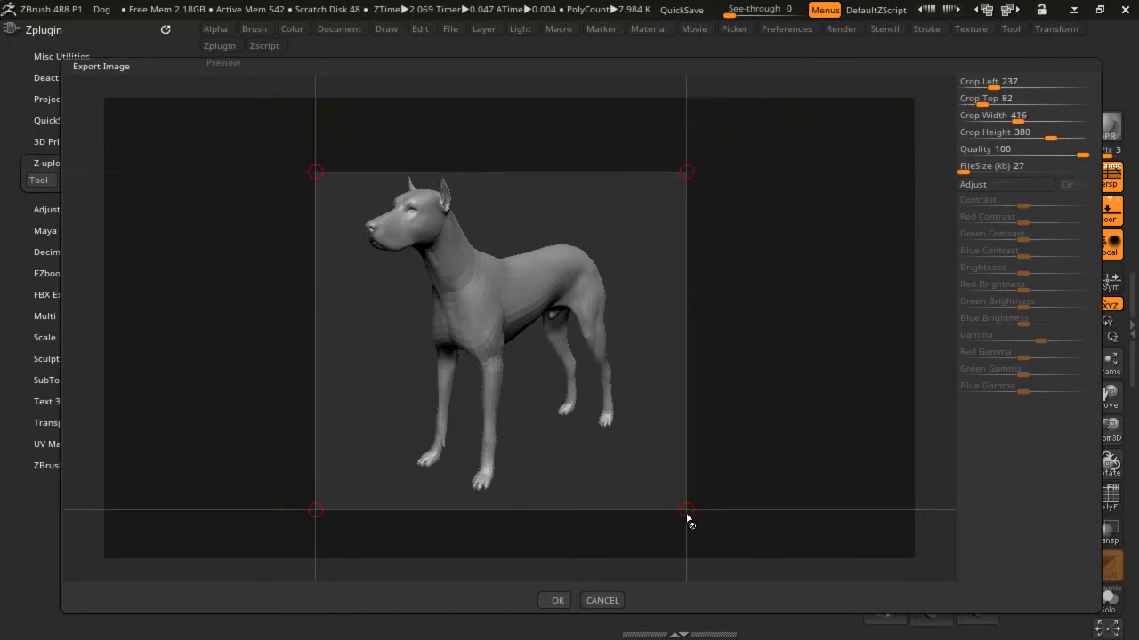
pyautogui.moveTo(687, 518); pyautogui.dragTo(691, 560)
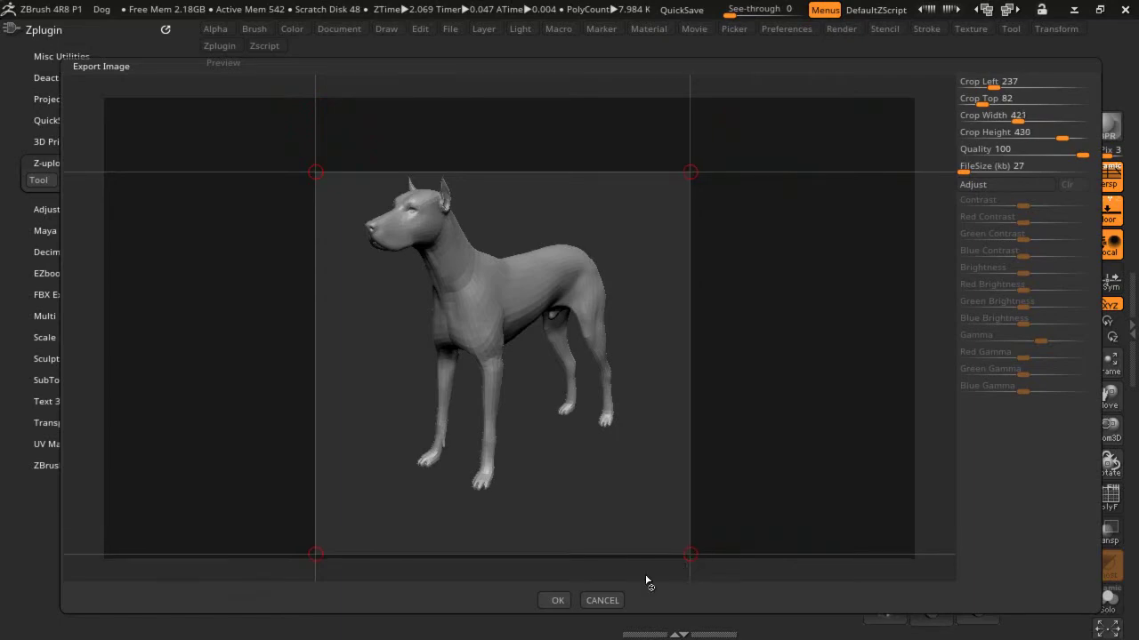
pyautogui.click(547, 602)
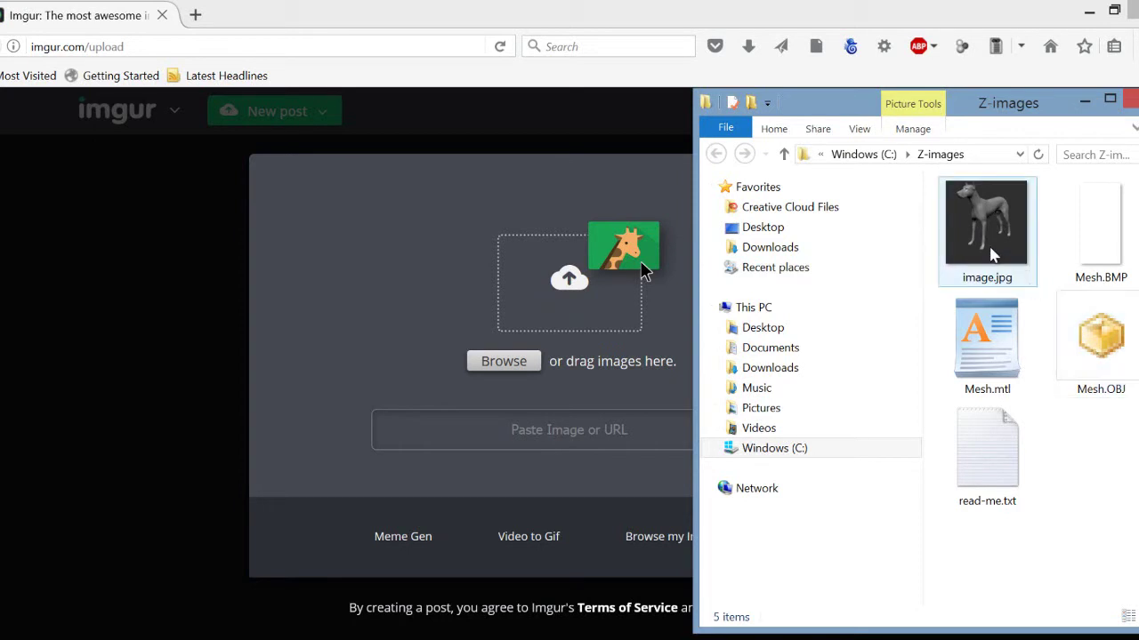
# - Switch to the Imgur upload page, upload image.jpg from the Z-images folder and put the folder window away
pyautogui.moveTo(999, 262); pyautogui.dragTo(541, 327)
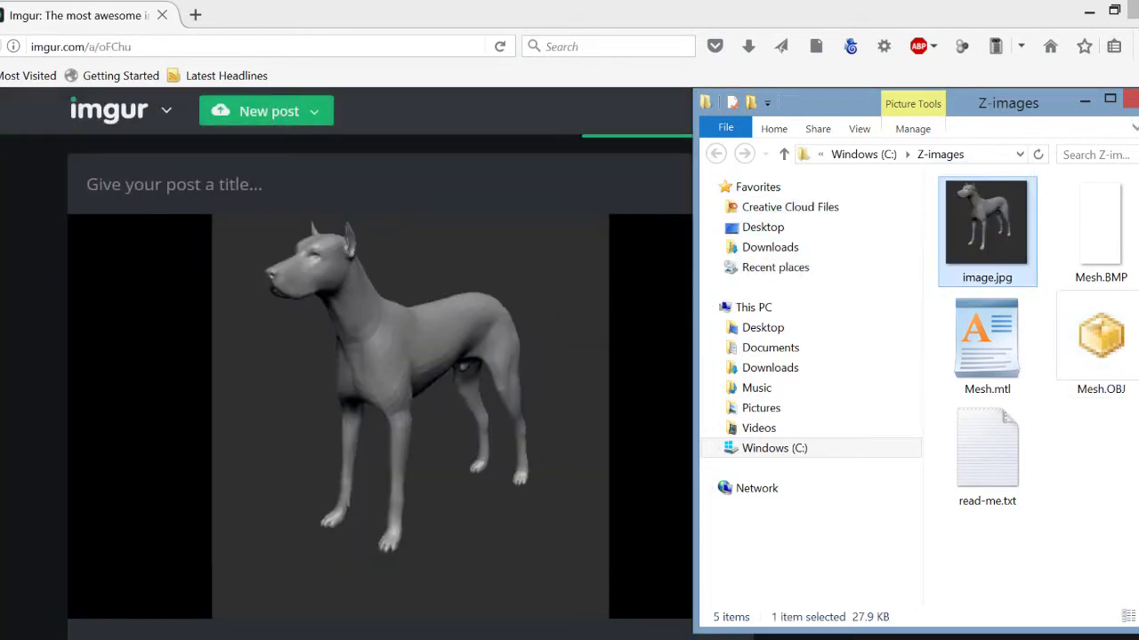
pyautogui.click(1085, 101)
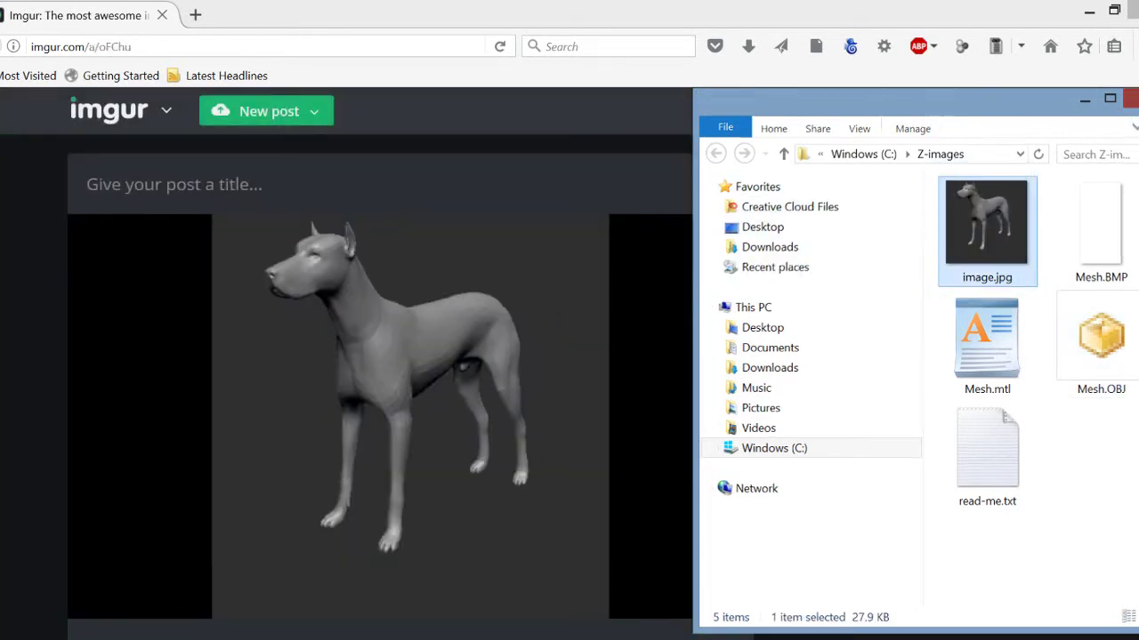
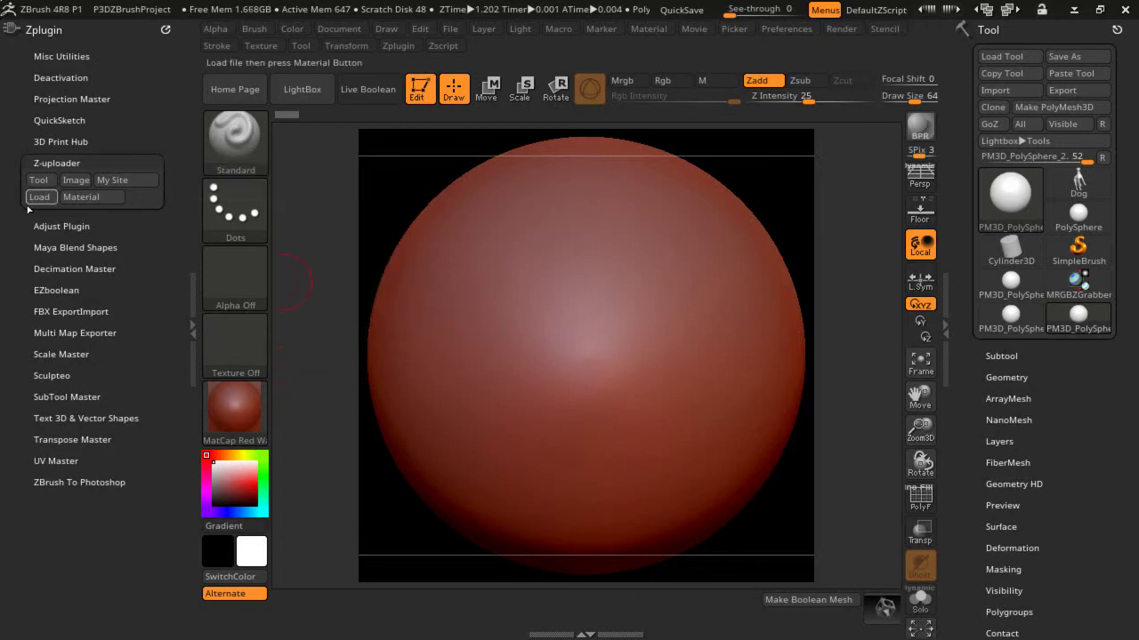
# - Load the Z-uploader material project without saving the current one, and generate the sphere texture from the MatCap Red Wax material
pyautogui.click(39, 197)
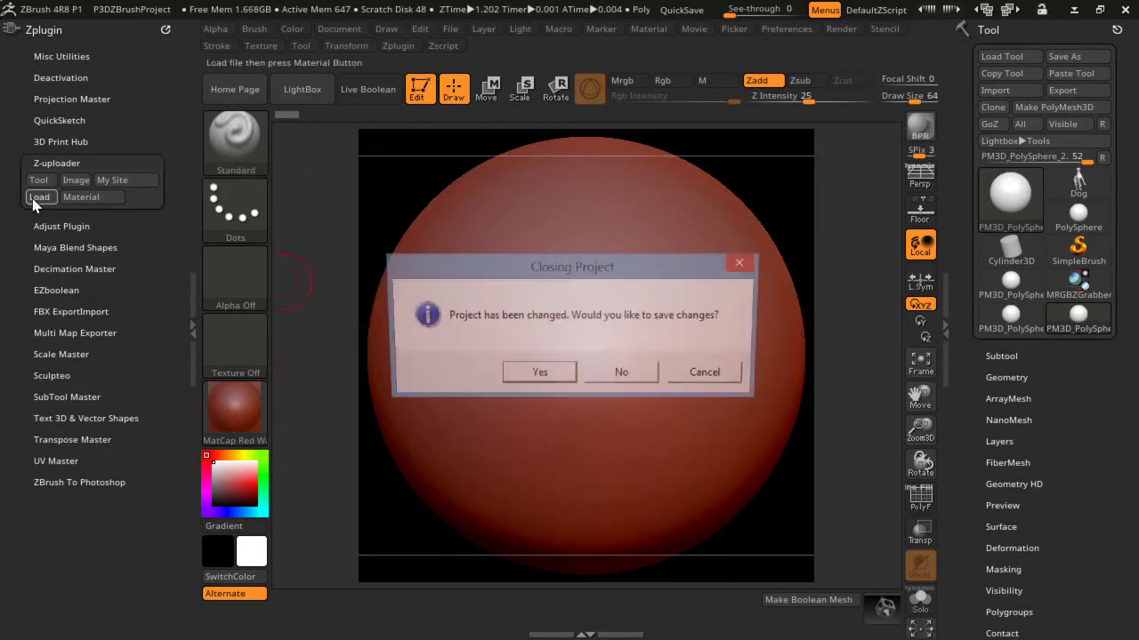
pyautogui.click(628, 375)
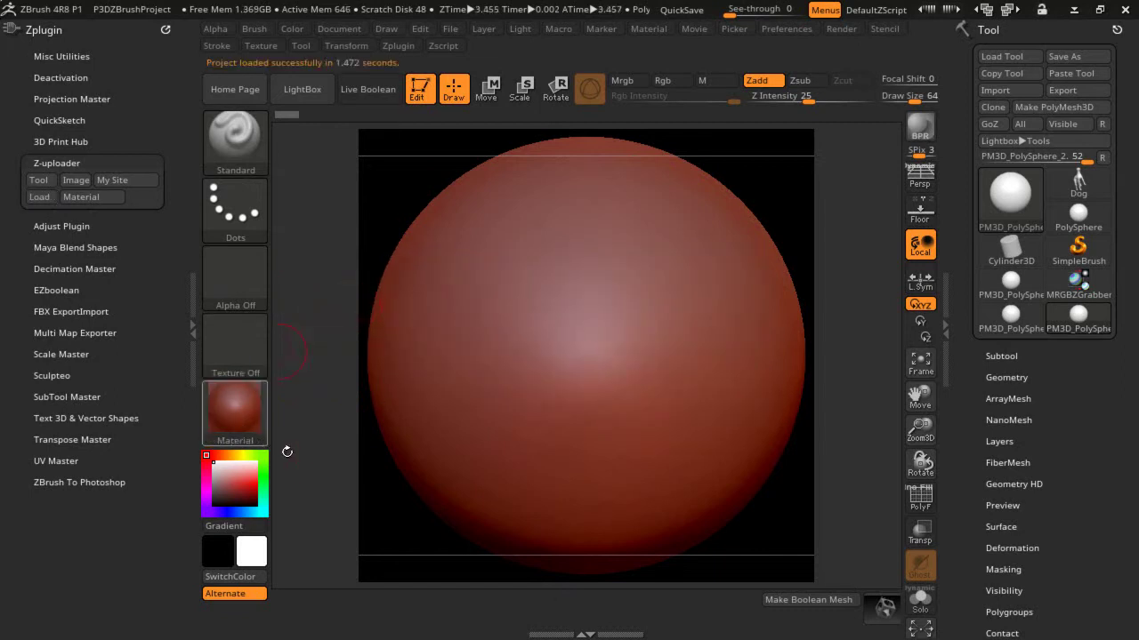
pyautogui.click(85, 198)
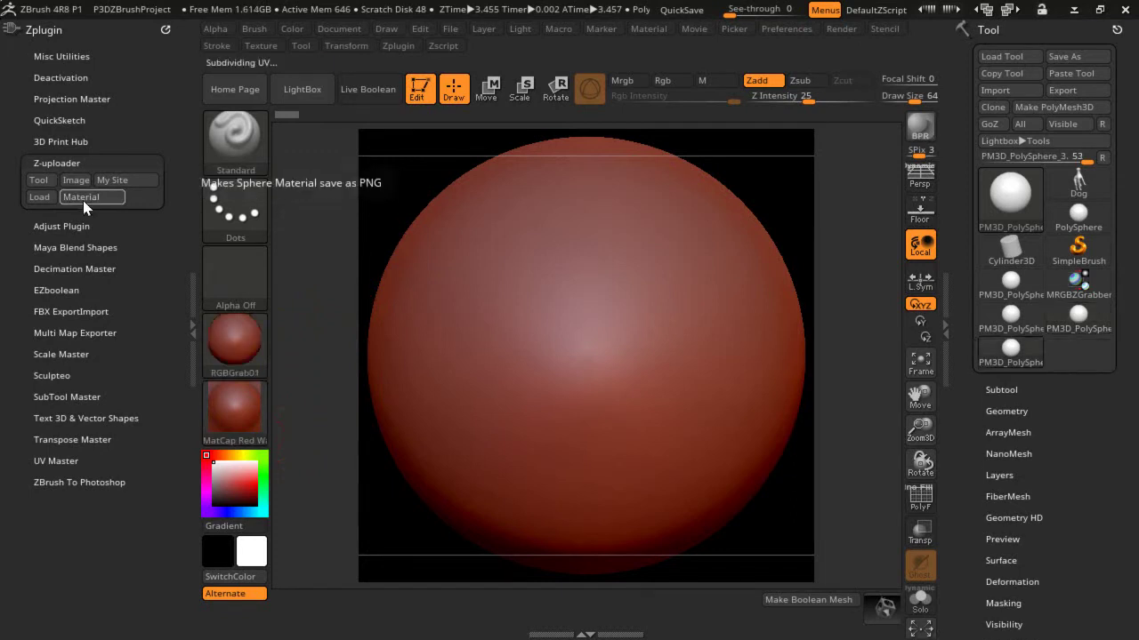
pyautogui.moveTo(226, 343)
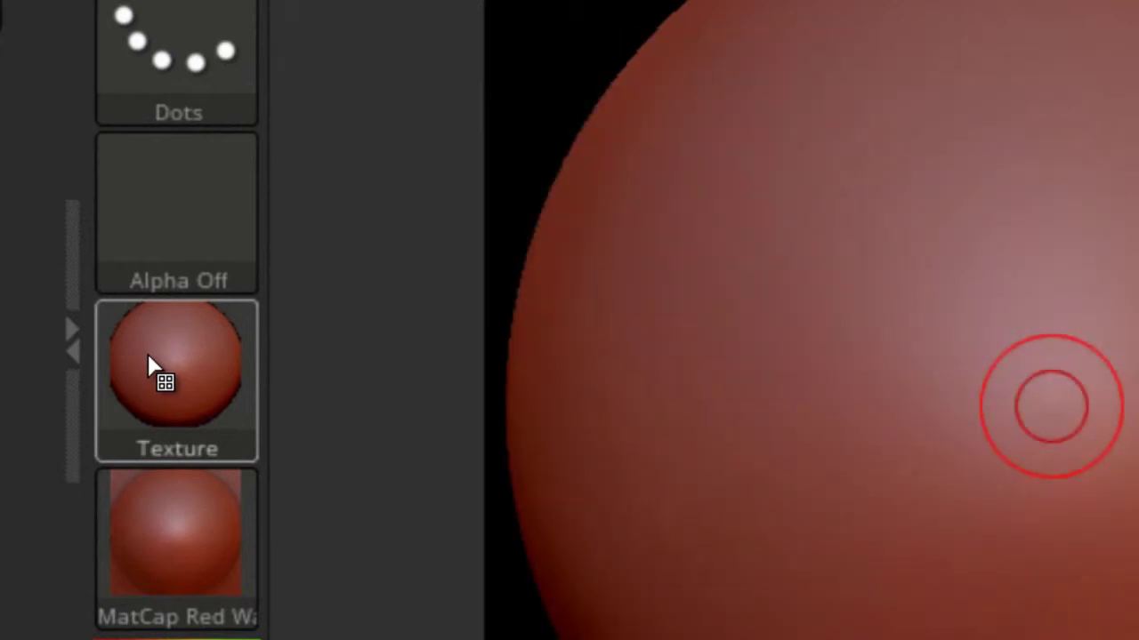
# - Start exporting the generated sphere texture as a PNG image and browse to the mtl folder on the Desktop
pyautogui.click(150, 366)
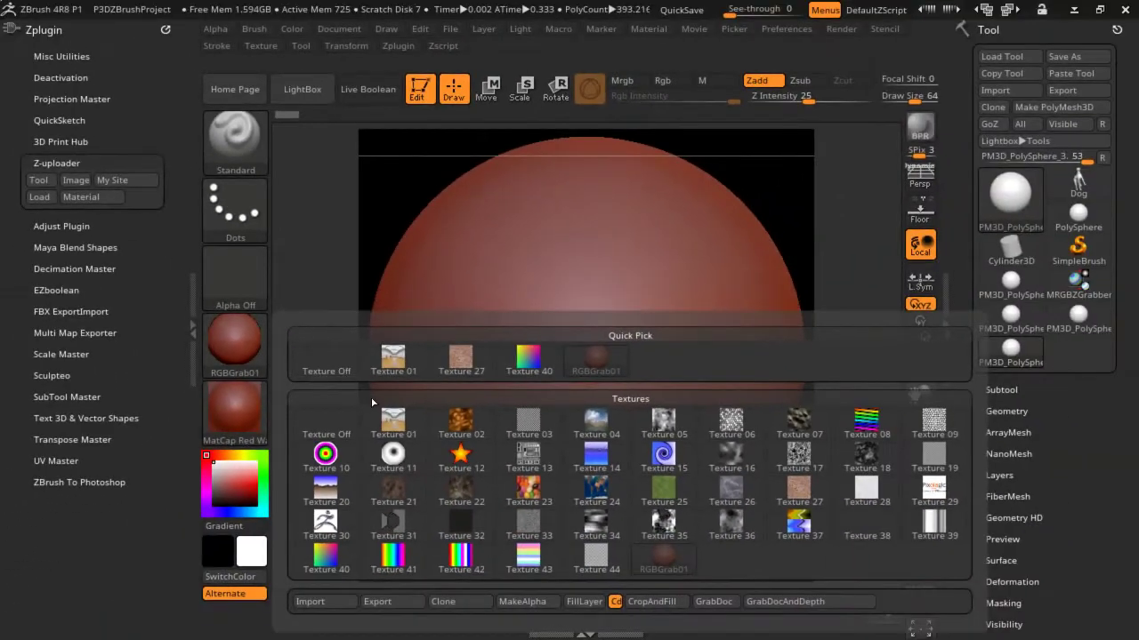
pyautogui.click(394, 603)
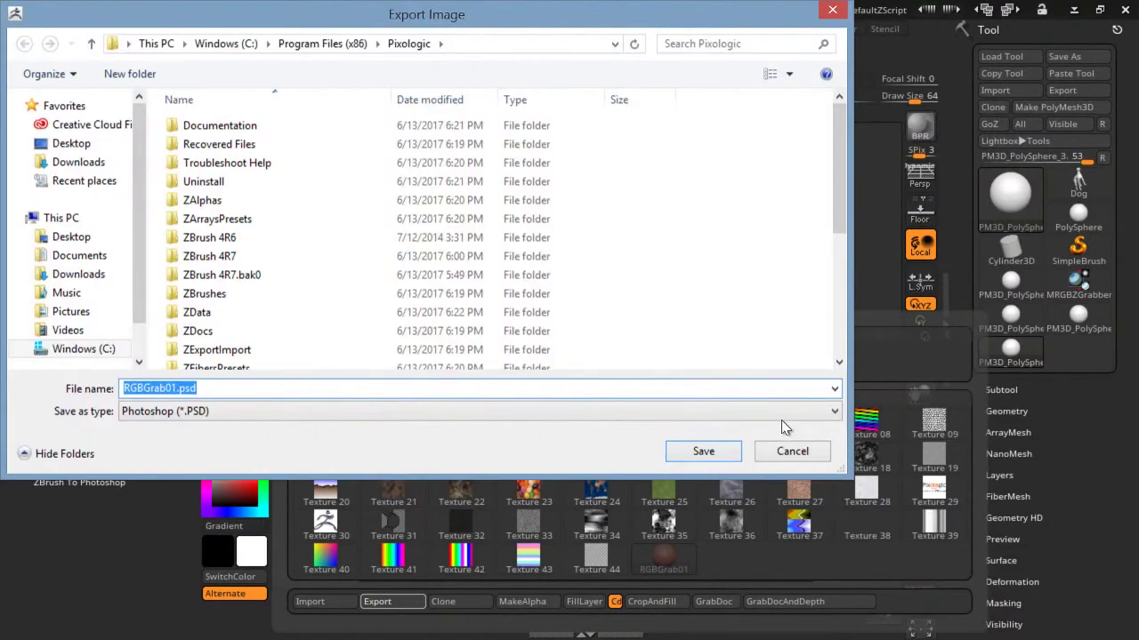
pyautogui.click(780, 414)
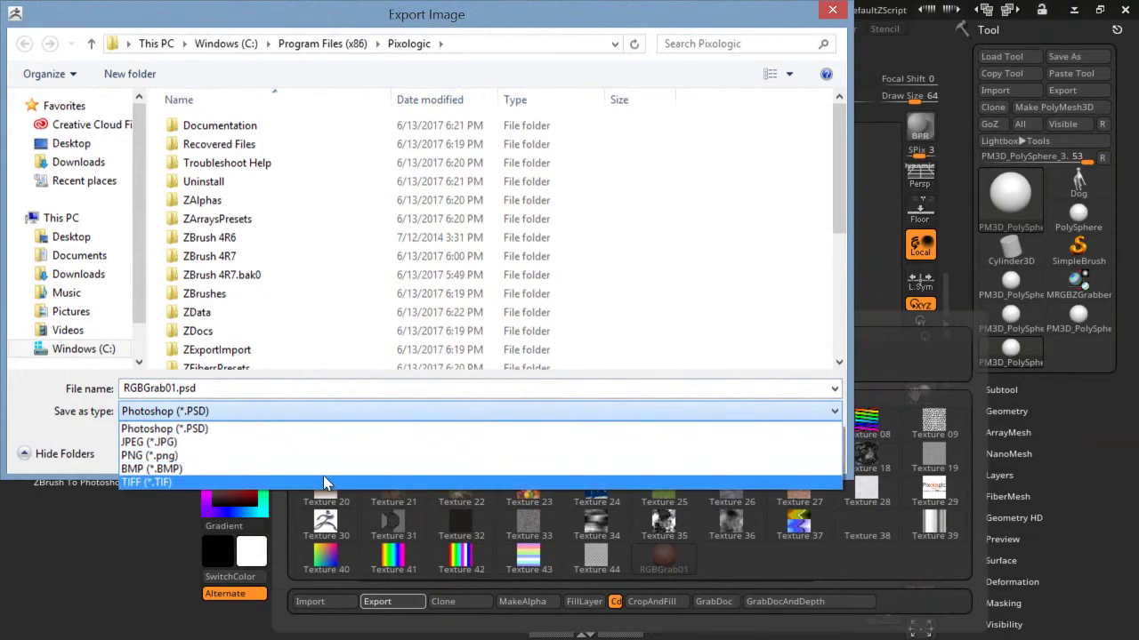
pyautogui.click(275, 456)
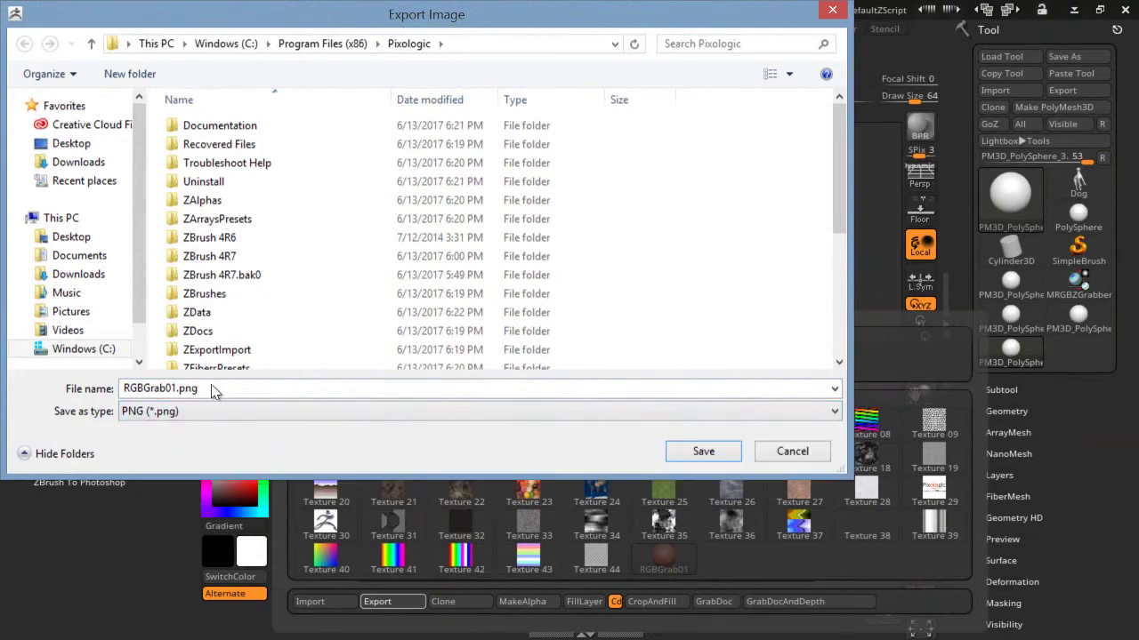
pyautogui.click(78, 238)
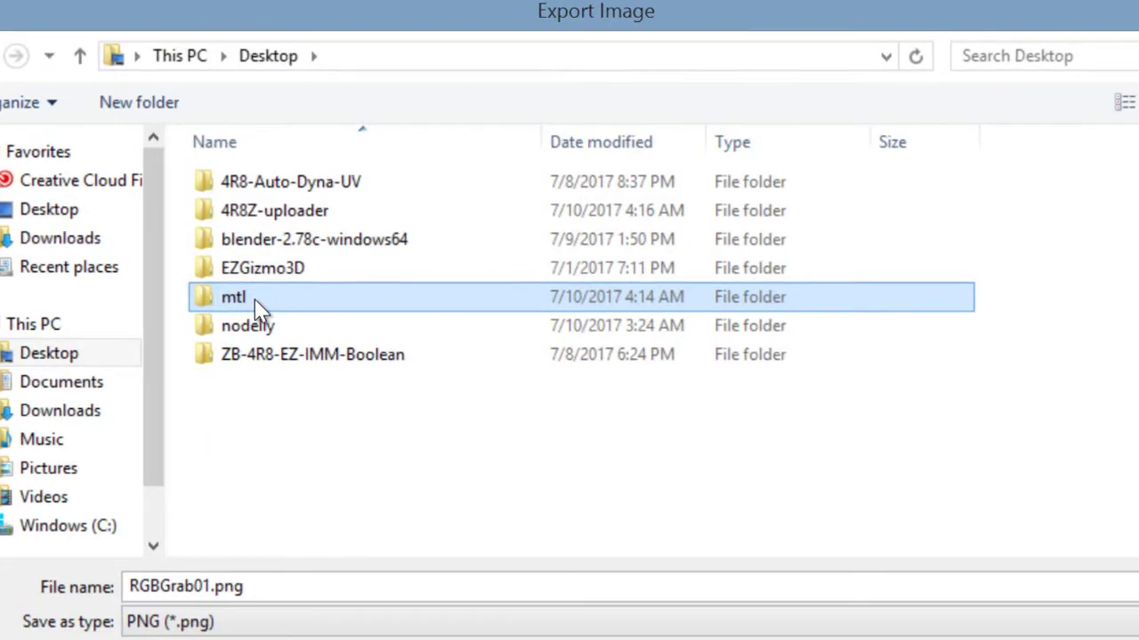
pyautogui.doubleClick(209, 213)
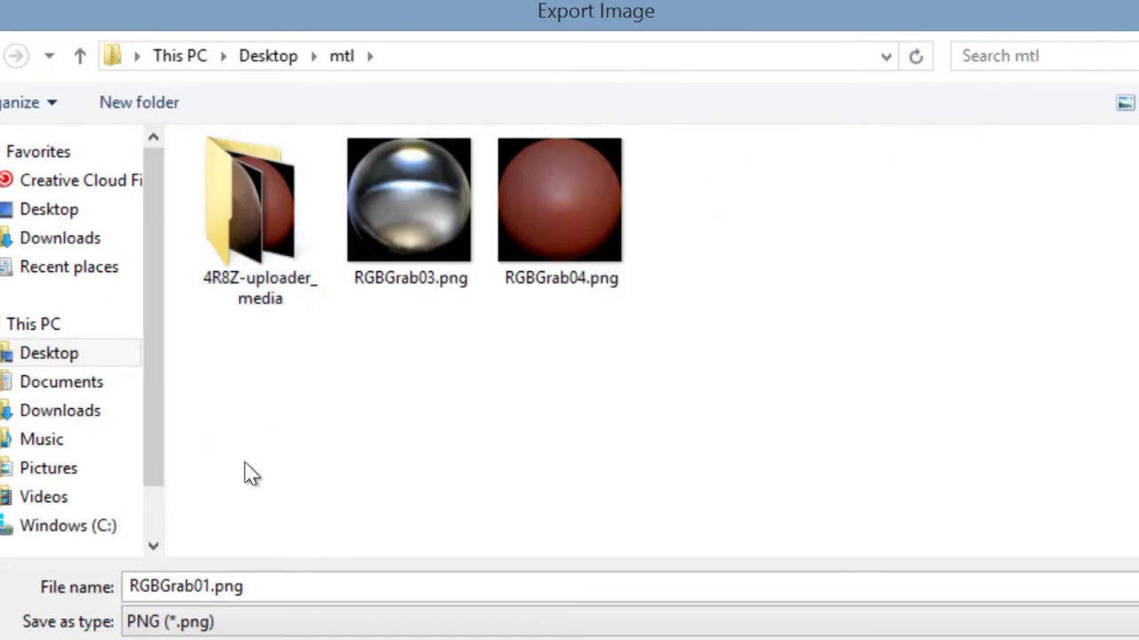
# - Delete the old RGBGrab04.png and RGBGrab03.png images from the mtl folder
pyautogui.click(517, 229)
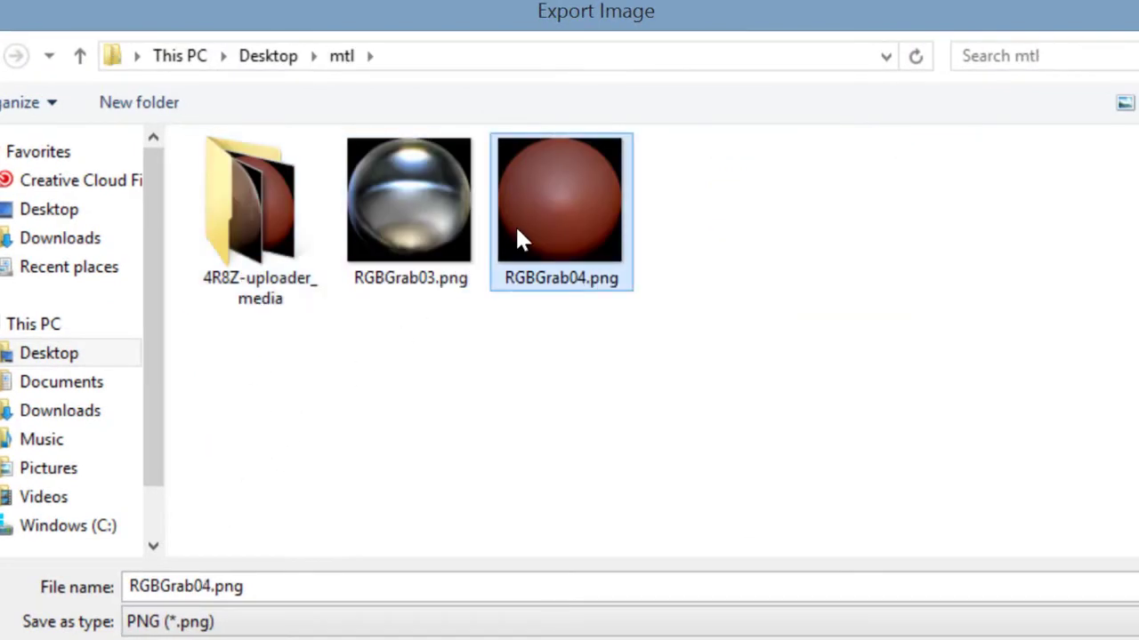
pyautogui.press('Delete')
pyautogui.click(428, 242)
pyautogui.press('Delete')
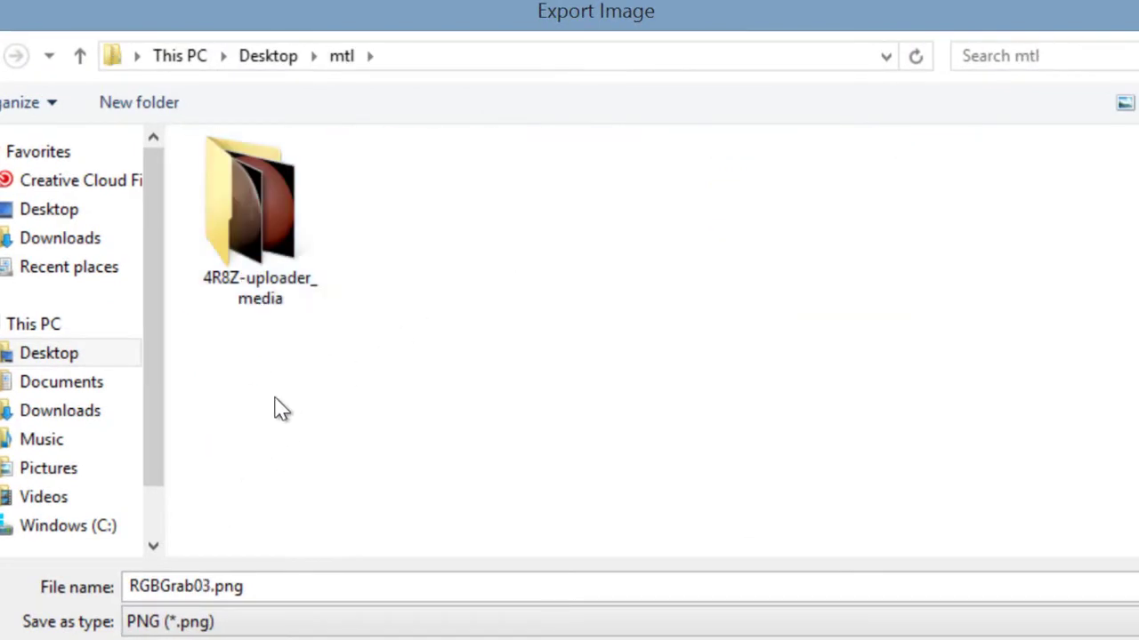
# - Name the exported texture Redwax.png and save it in the mtl folder
pyautogui.doubleClick(212, 585)
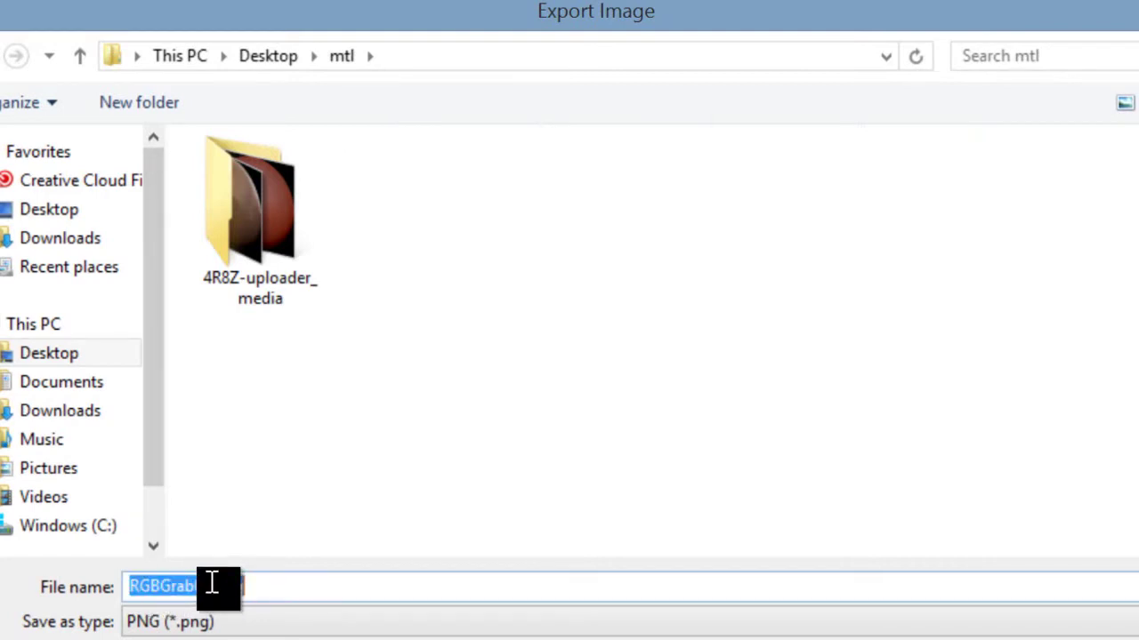
pyautogui.click(211, 585)
pyautogui.moveTo(212, 584); pyautogui.dragTo(144, 586)
pyautogui.write('RedGrab')
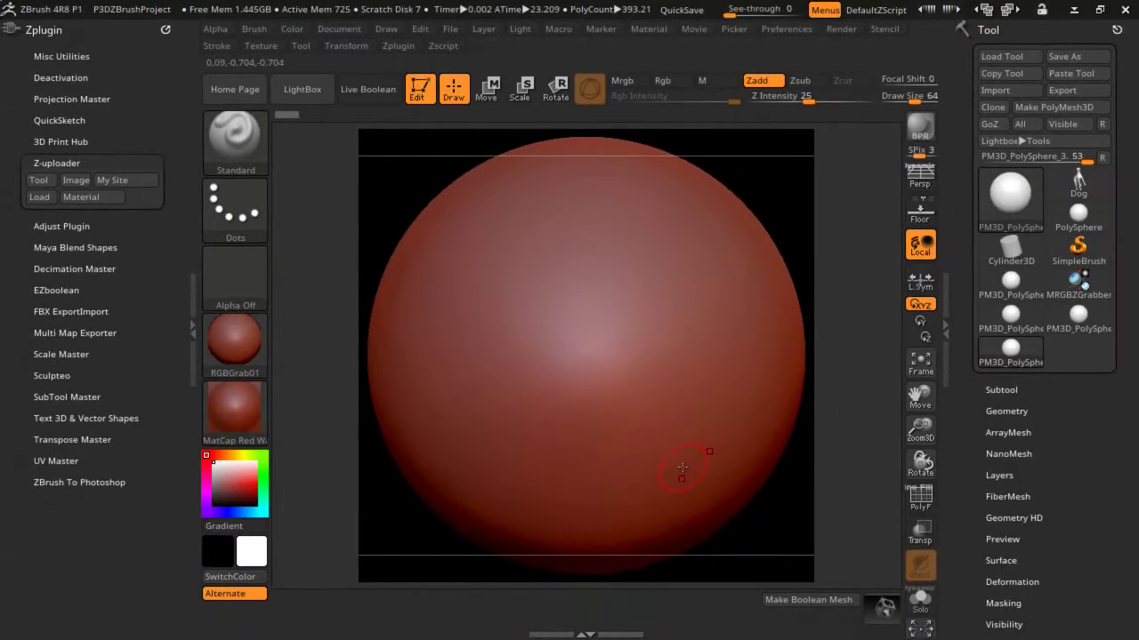
# - Change the sphere's material to Droplet and generate its sphere texture with the Z-uploader plugin
pyautogui.moveTo(250, 418)
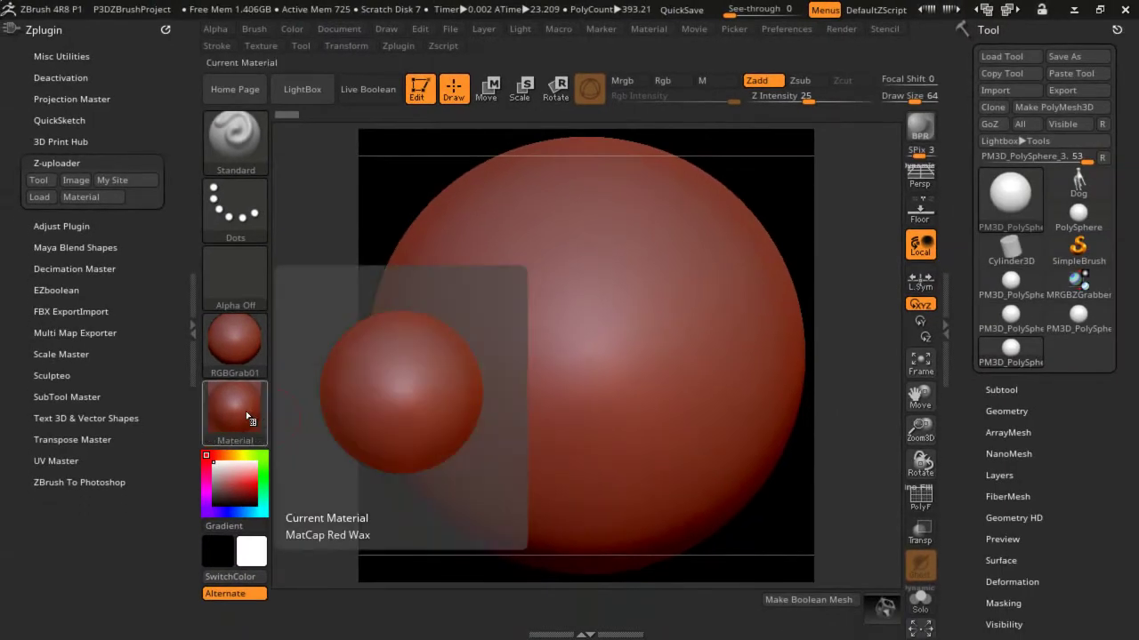
pyautogui.click(250, 418)
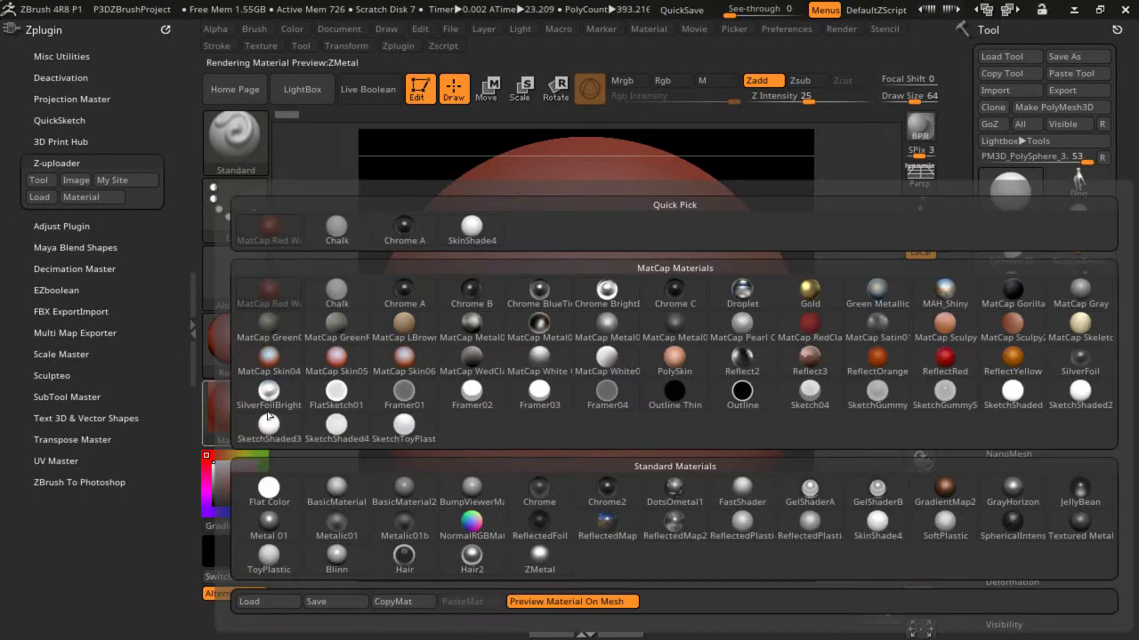
pyautogui.click(741, 295)
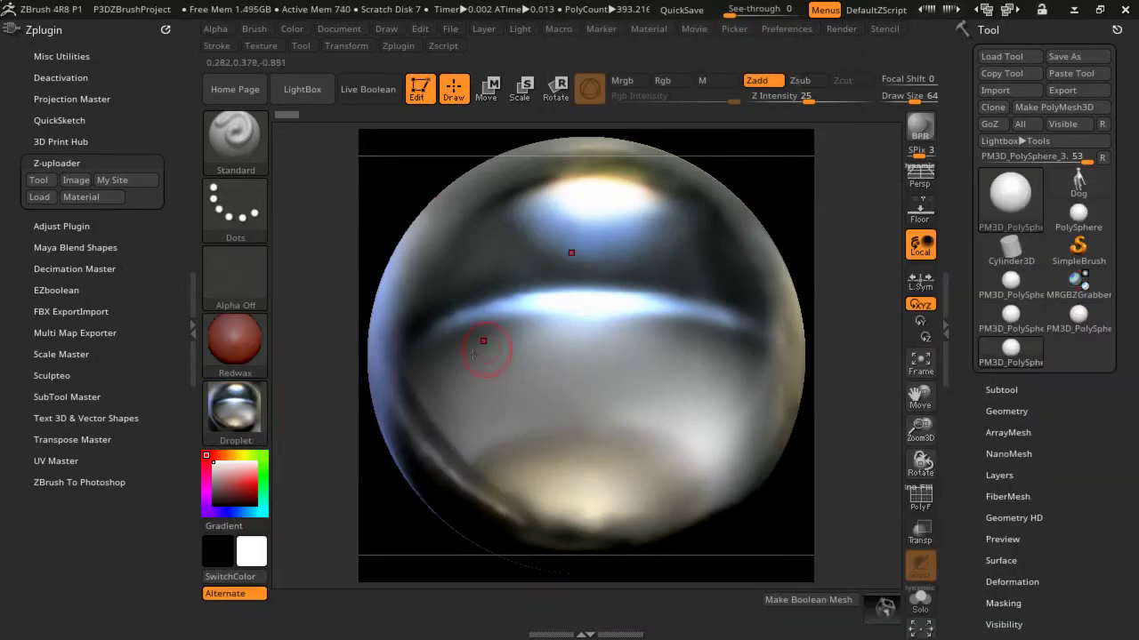
pyautogui.click(90, 199)
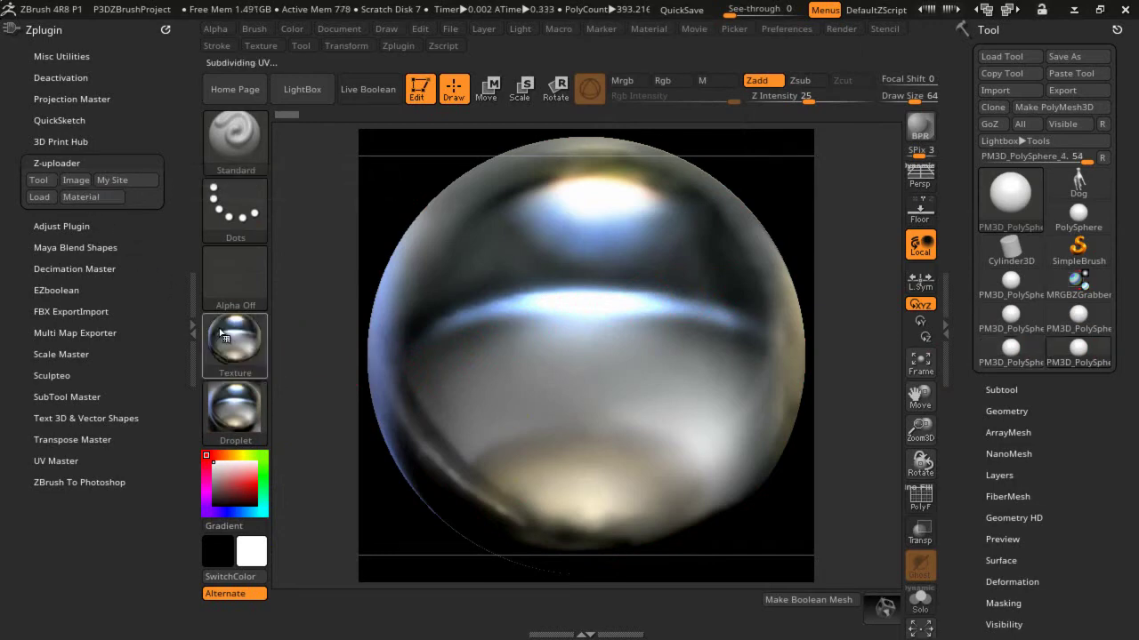
# - Export the Droplet sphere texture as droplet.png into the mtl folder
pyautogui.click(237, 345)
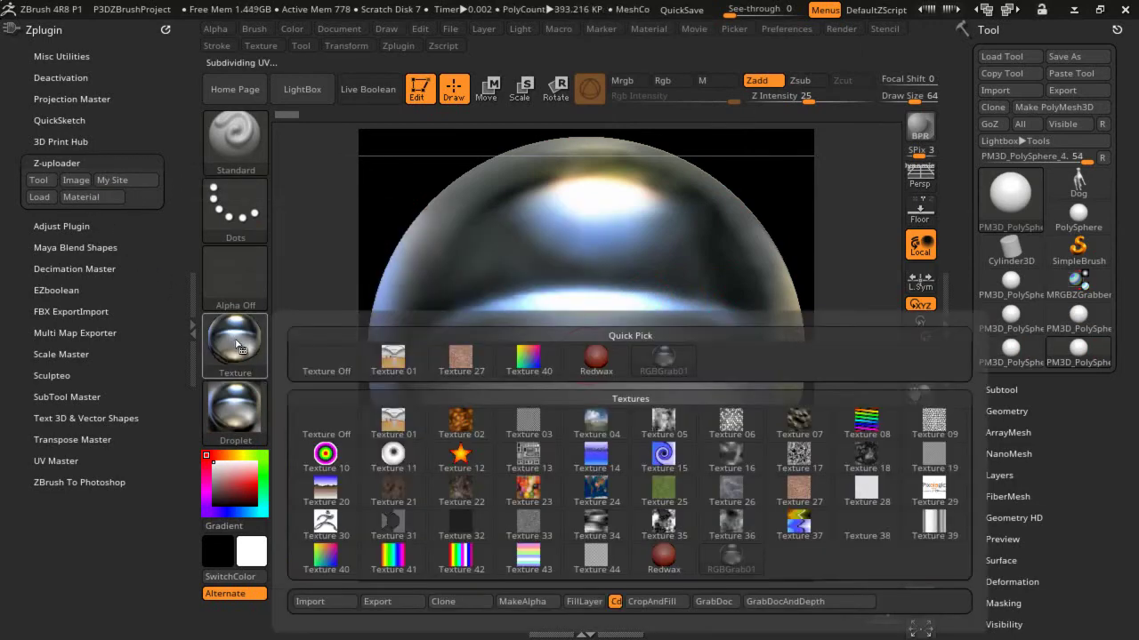
pyautogui.click(384, 602)
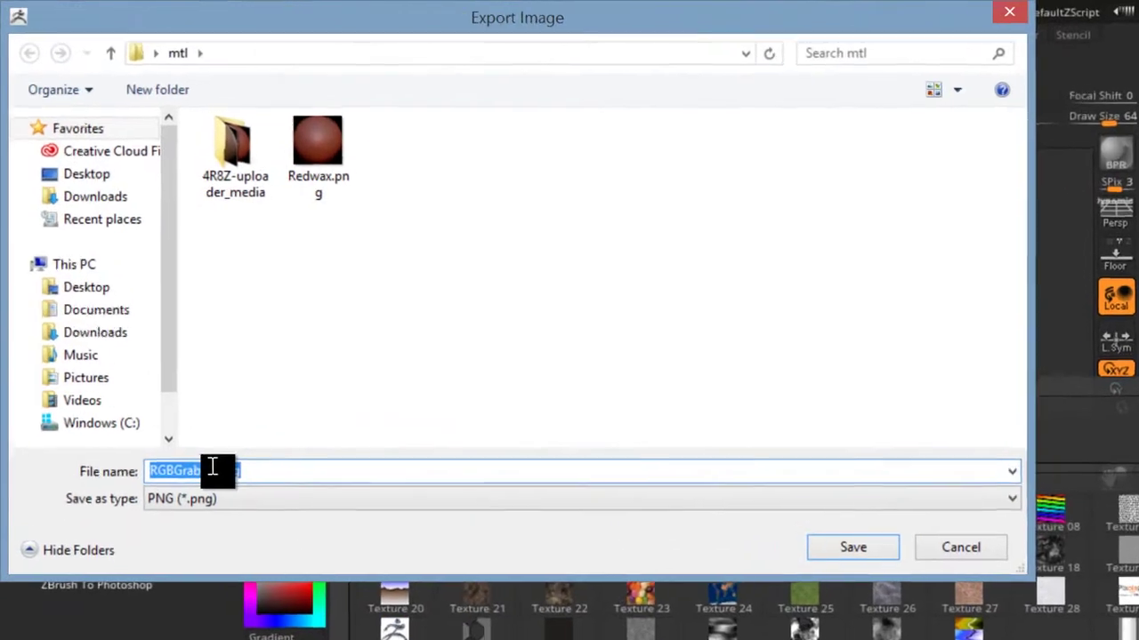
pyautogui.click(174, 388)
pyautogui.hotkey('shift', 'Home')
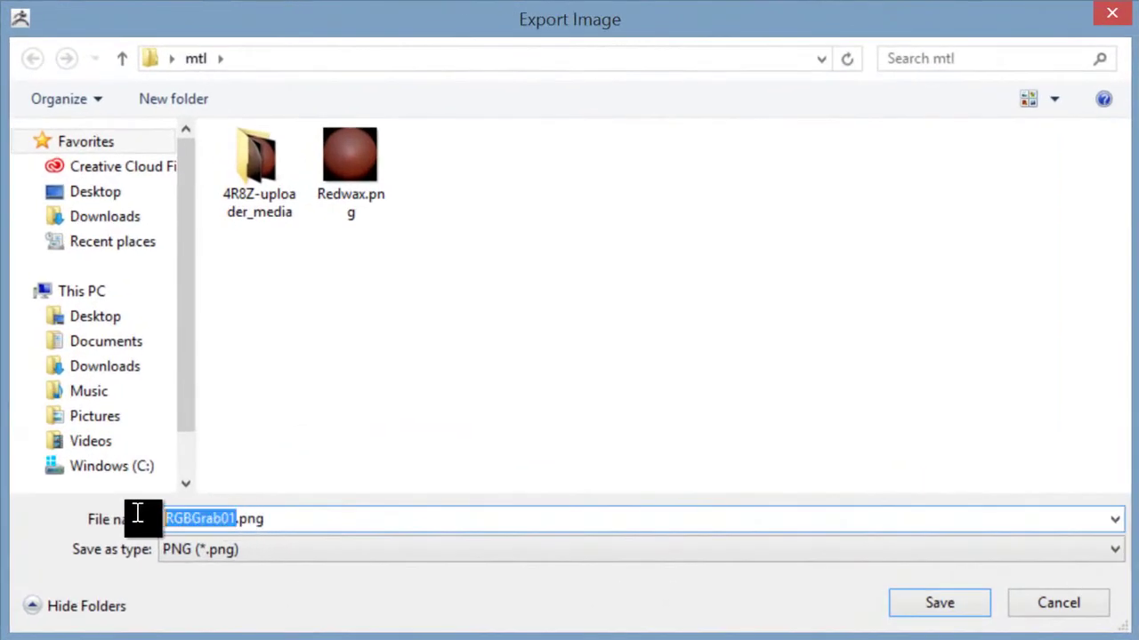
pyautogui.write('roplet')
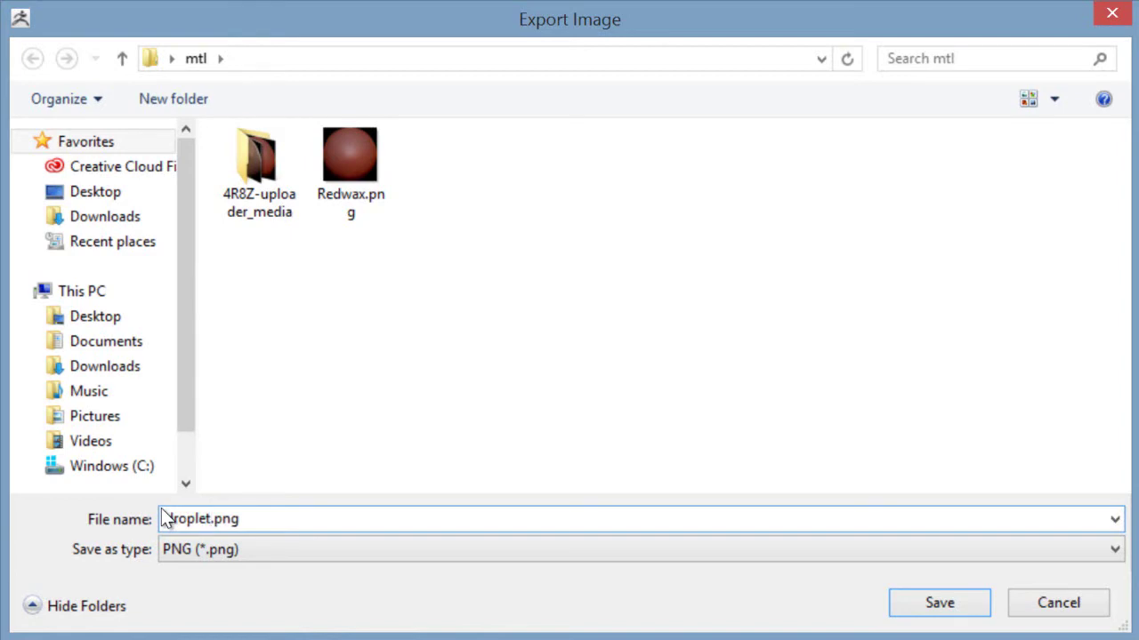
pyautogui.click(909, 609)
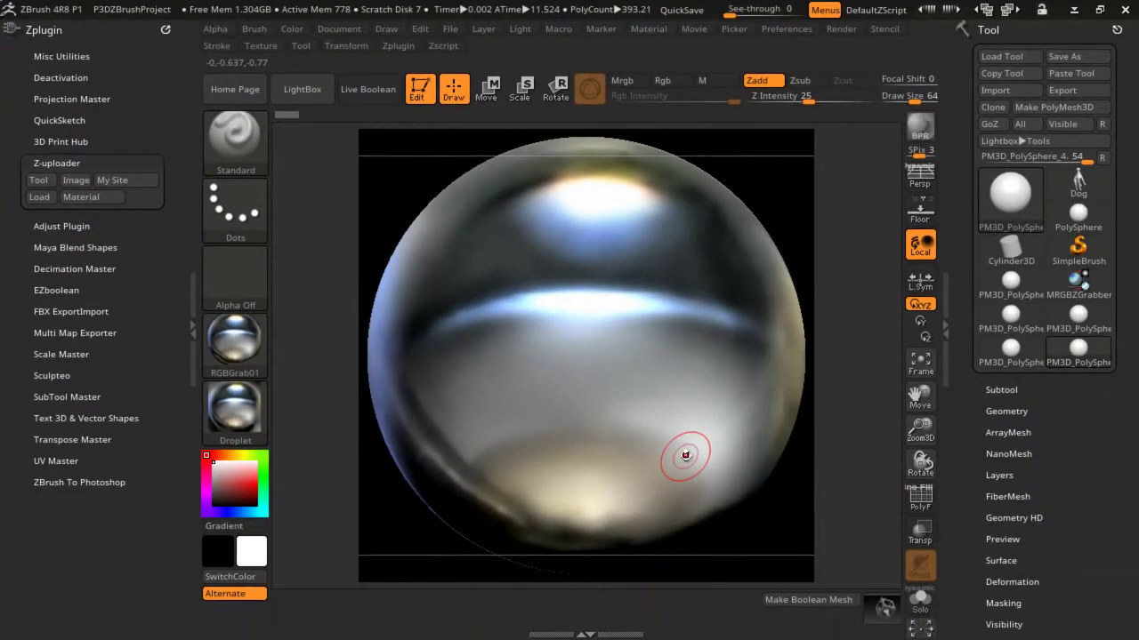
# - Switch the active tool to the Dog model and turn it upright into a side view
pyautogui.click(1078, 184)
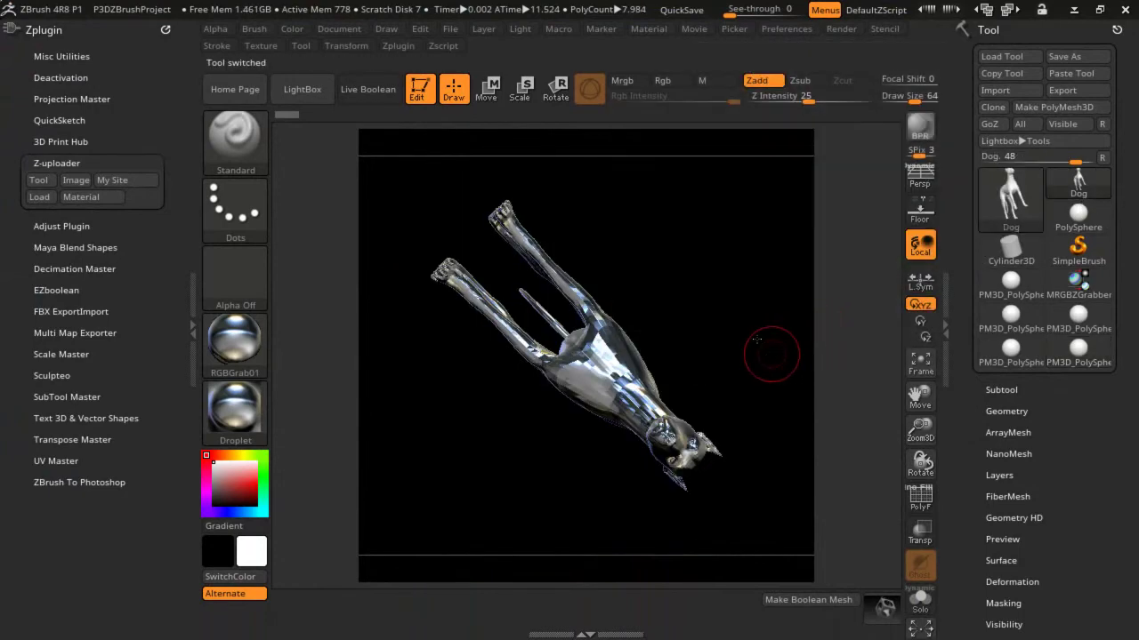
pyautogui.moveTo(770, 356); pyautogui.dragTo(727, 255)
pyautogui.moveTo(571, 223); pyautogui.dragTo(547, 27)
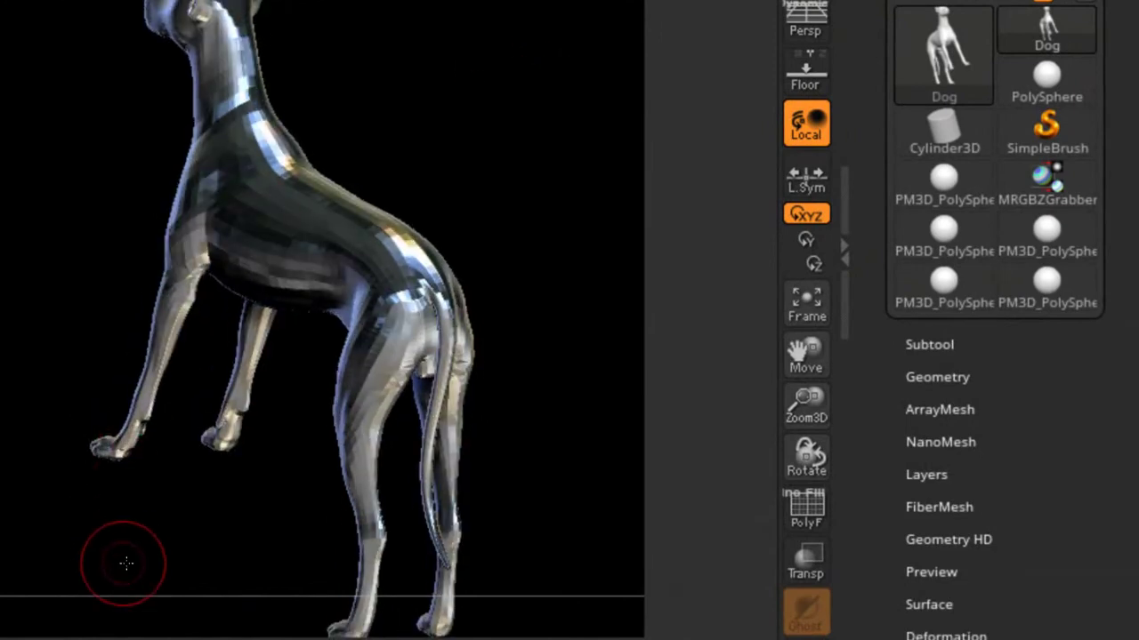
pyautogui.moveTo(127, 563); pyautogui.dragTo(206, 577)
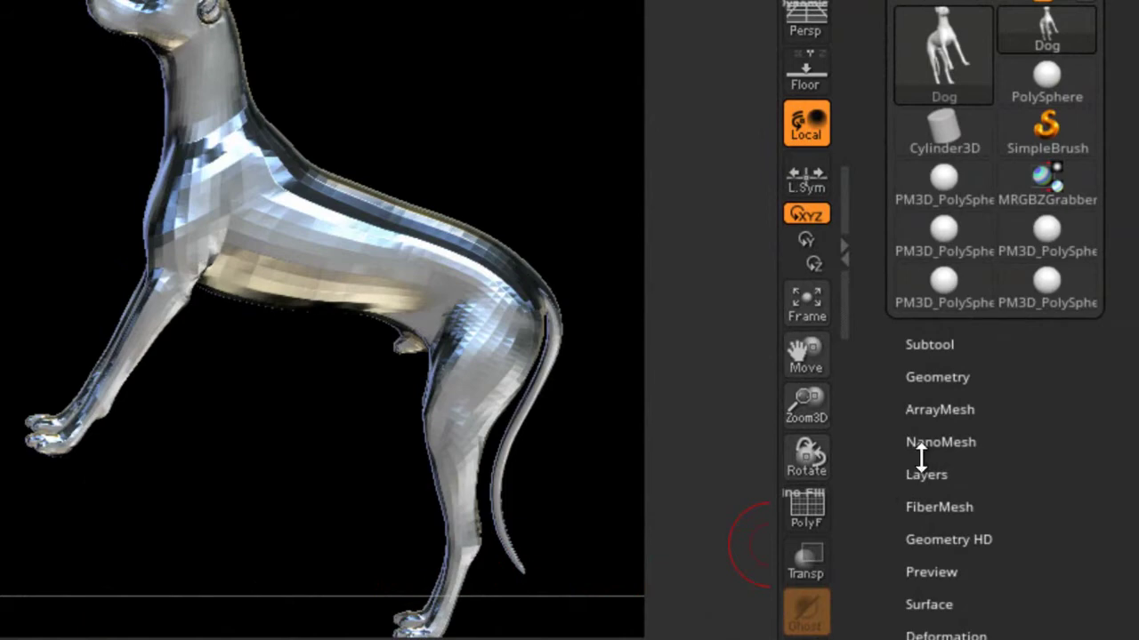
# - Try Dynamic Subdiv smoothing on the dog, inspect the smoothed model from another angle, and switch the smoothing off
pyautogui.click(929, 376)
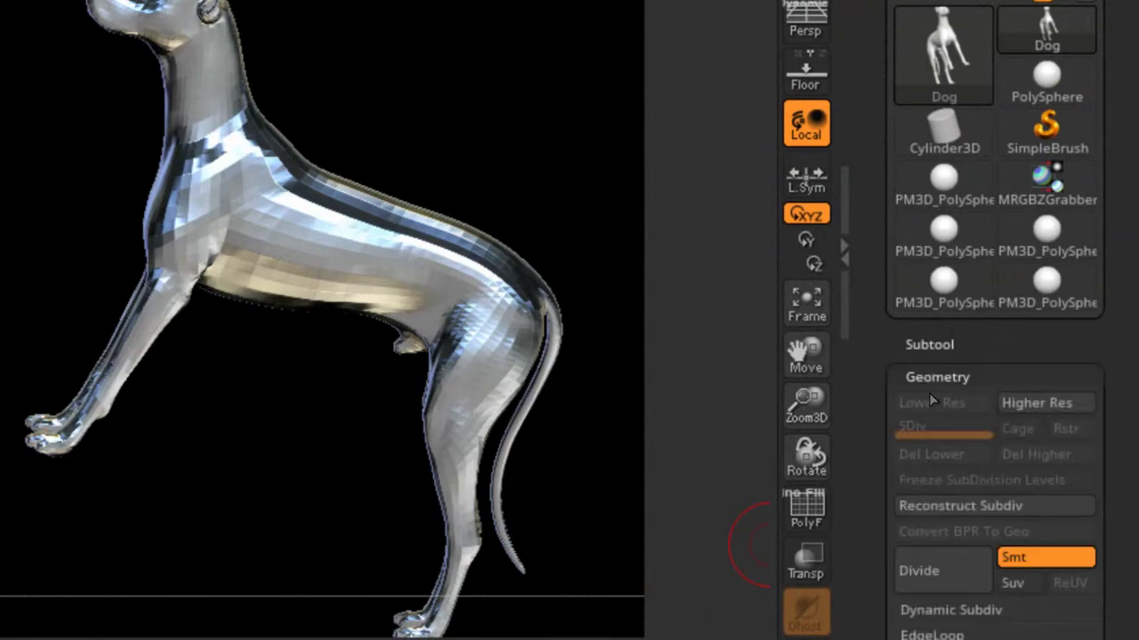
pyautogui.moveTo(884, 590); pyautogui.dragTo(882, 498)
pyautogui.click(915, 487)
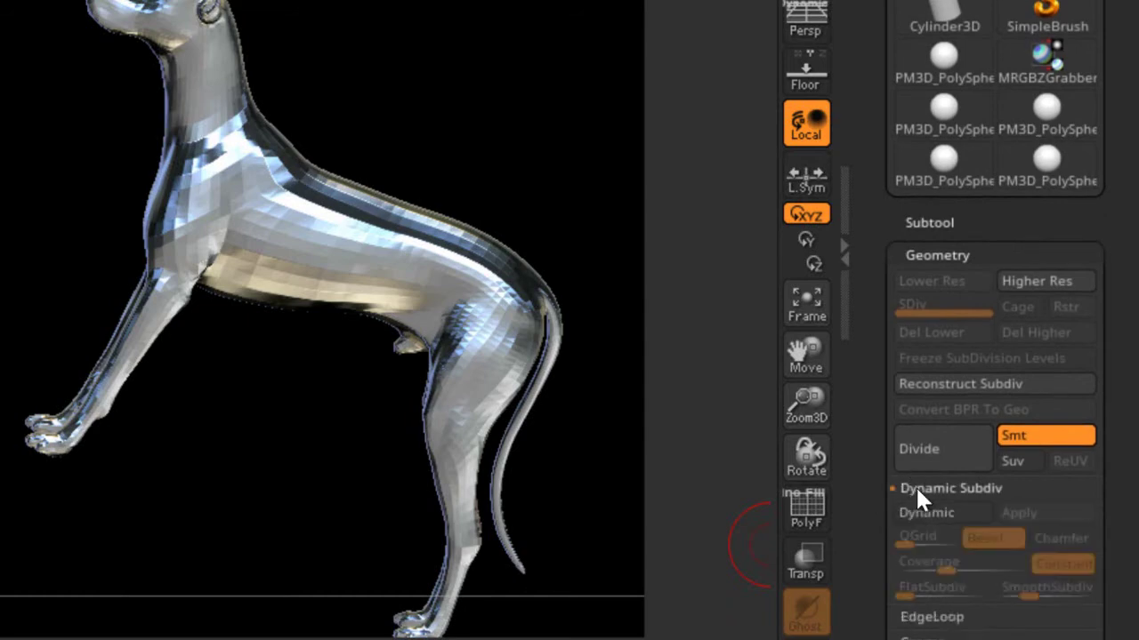
pyautogui.click(925, 510)
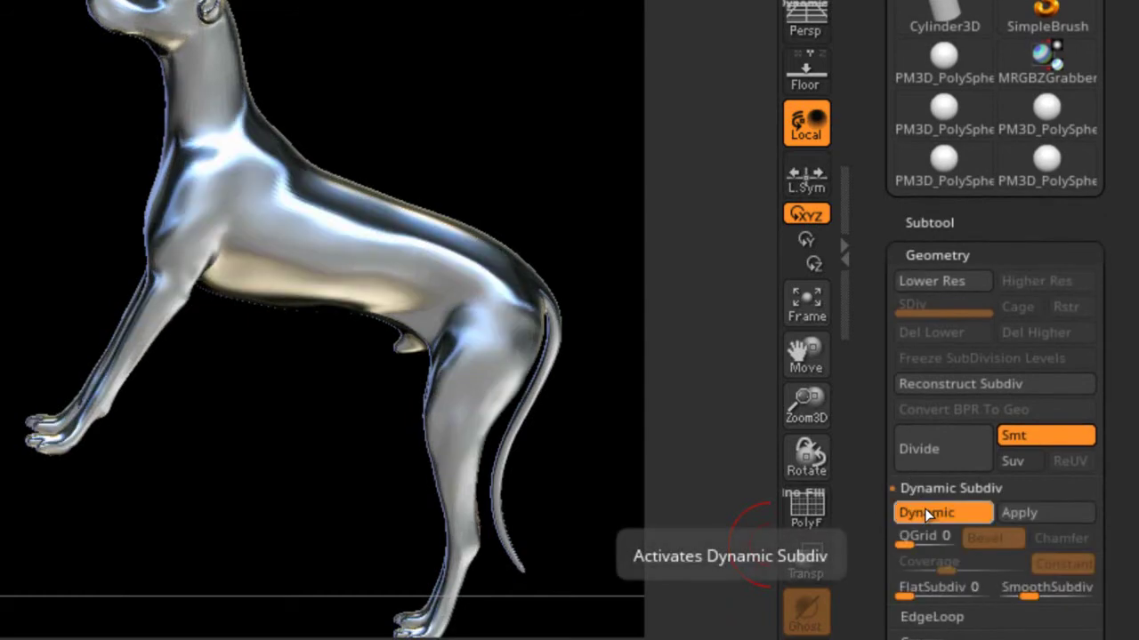
pyautogui.moveTo(623, 457); pyautogui.dragTo(695, 399)
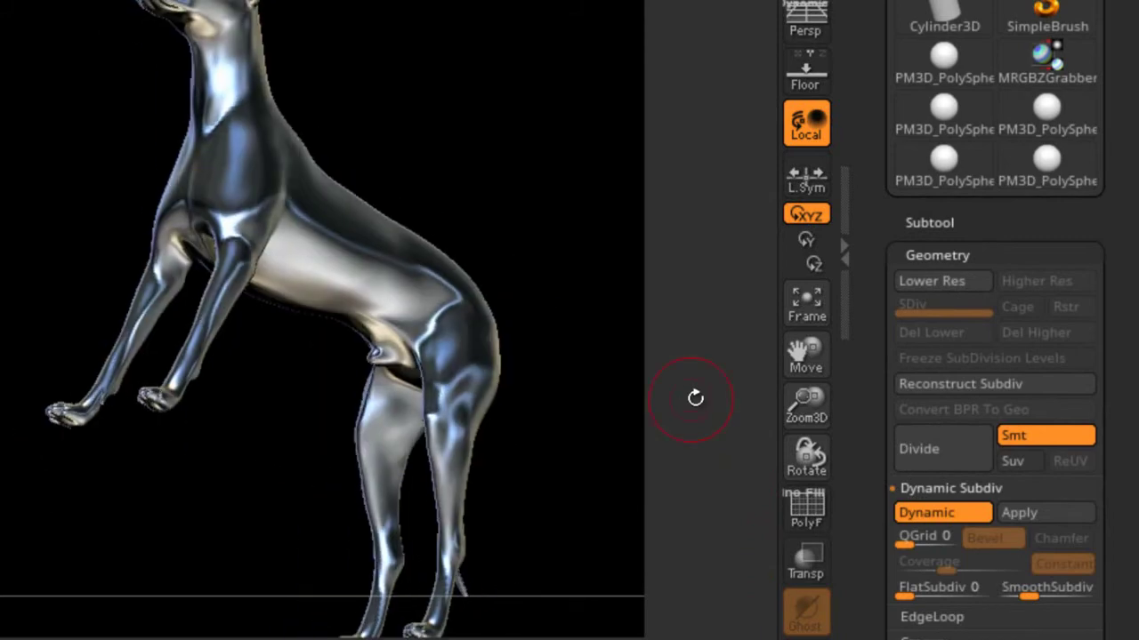
pyautogui.click(925, 513)
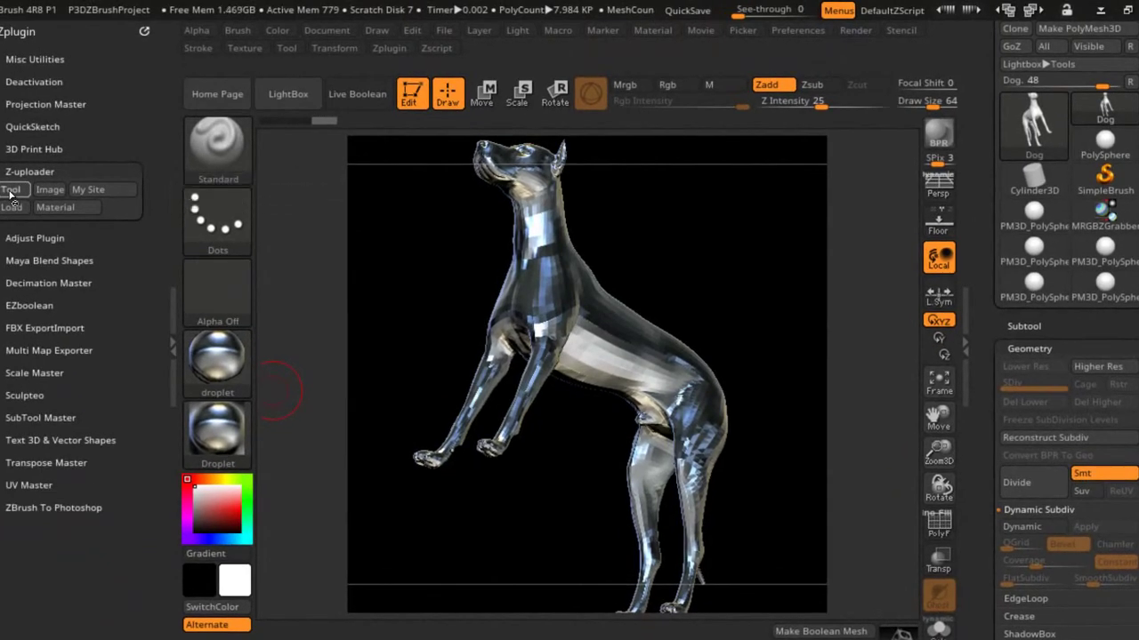
# - Export the dog model with the Z-uploader plugin and delete Mesh.BMP from the Z-images folder
pyautogui.click(10, 189)
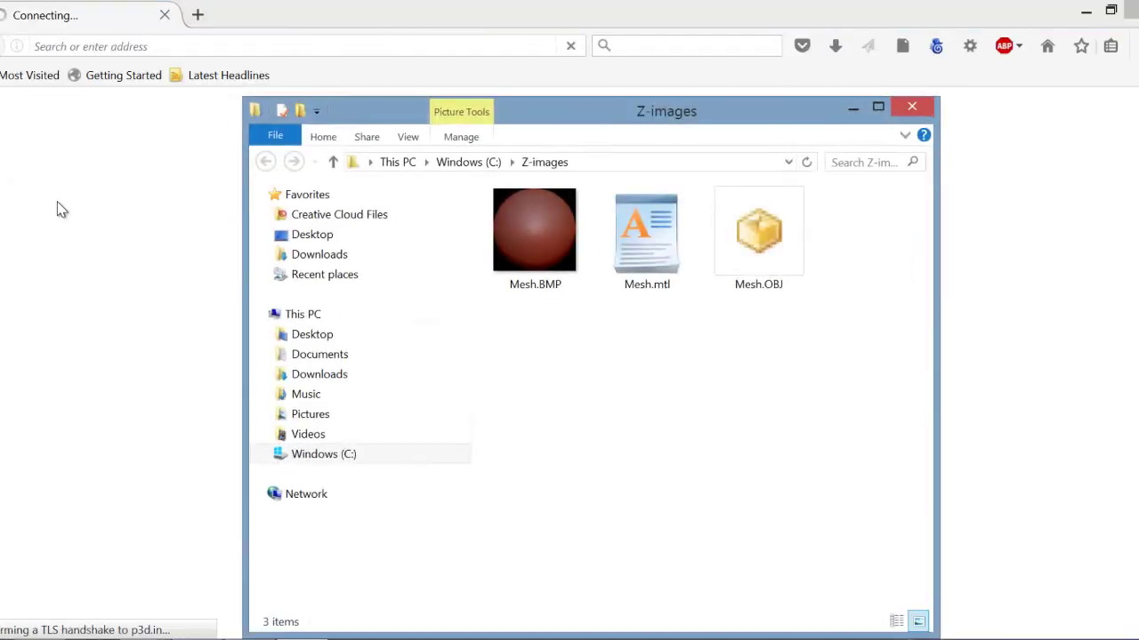
pyautogui.moveTo(552, 119); pyautogui.dragTo(795, 166)
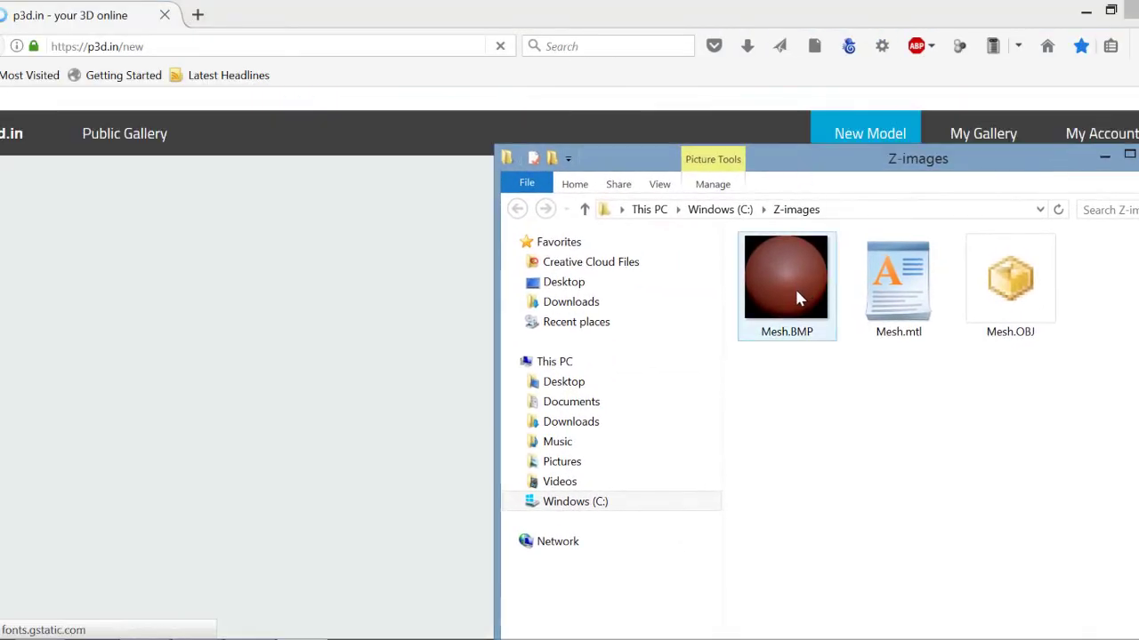
pyautogui.click(797, 301)
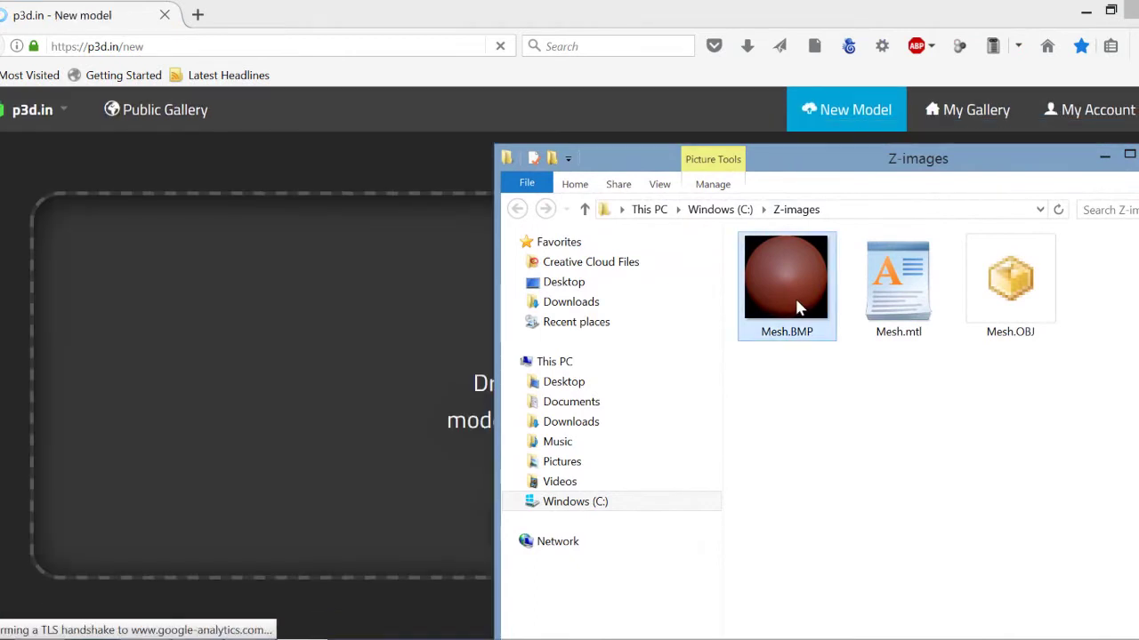
pyautogui.press('Delete')
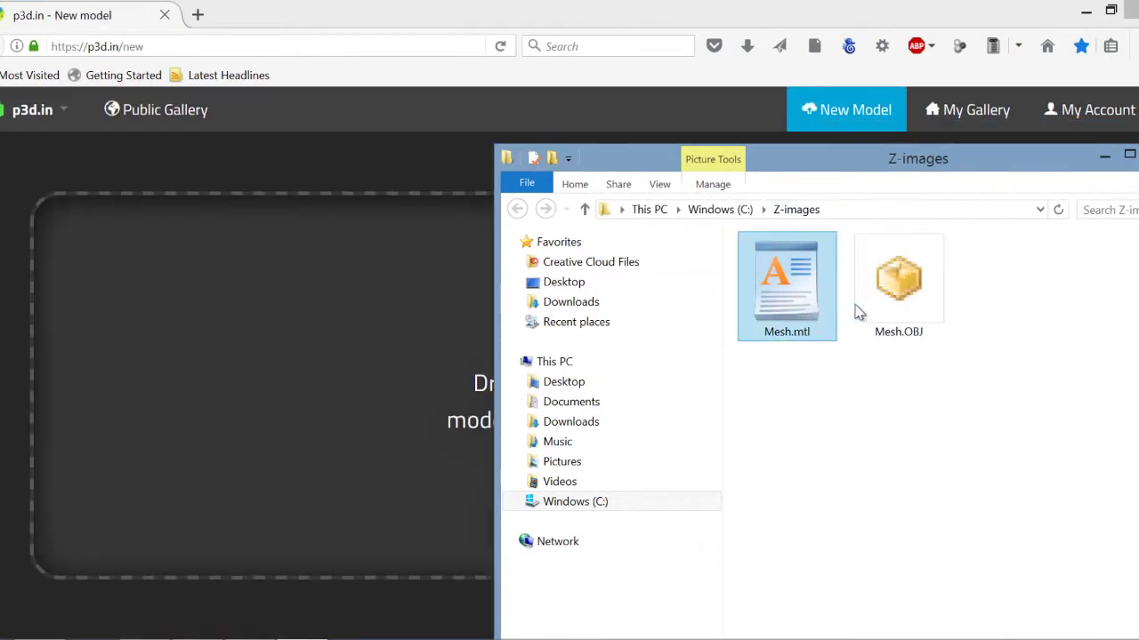
# - Upload Mesh.OBJ to the p3d.in new model page, minimise the folder window and turn the uploaded dog
pyautogui.click(911, 298)
pyautogui.moveTo(281, 338); pyautogui.dragTo(282, 338)
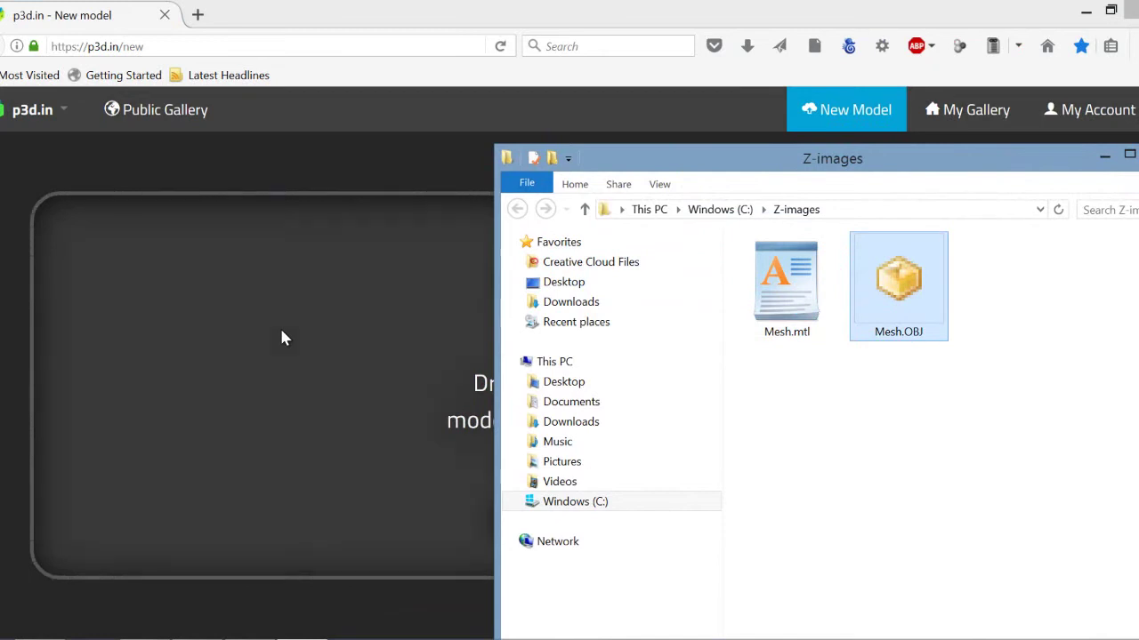
pyautogui.click(1104, 156)
pyautogui.moveTo(631, 365); pyautogui.dragTo(529, 376)
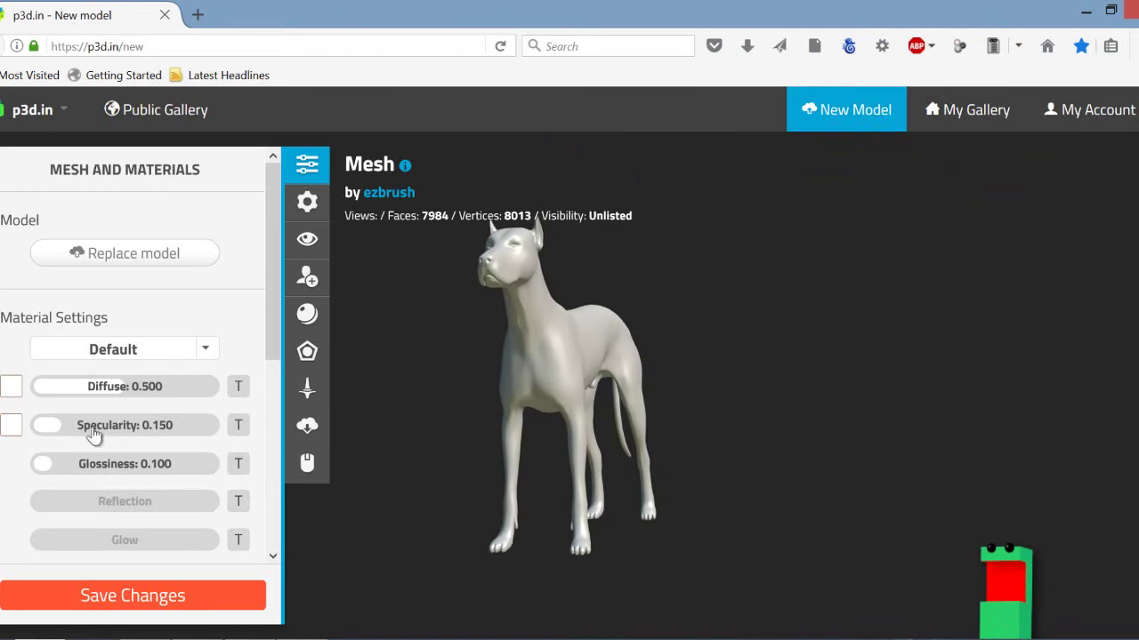
# - Change the dog's material to ShadeSphere, upload Redwax.png as a new ShadeSphere, and turn the model to view it
pyautogui.click(123, 369)
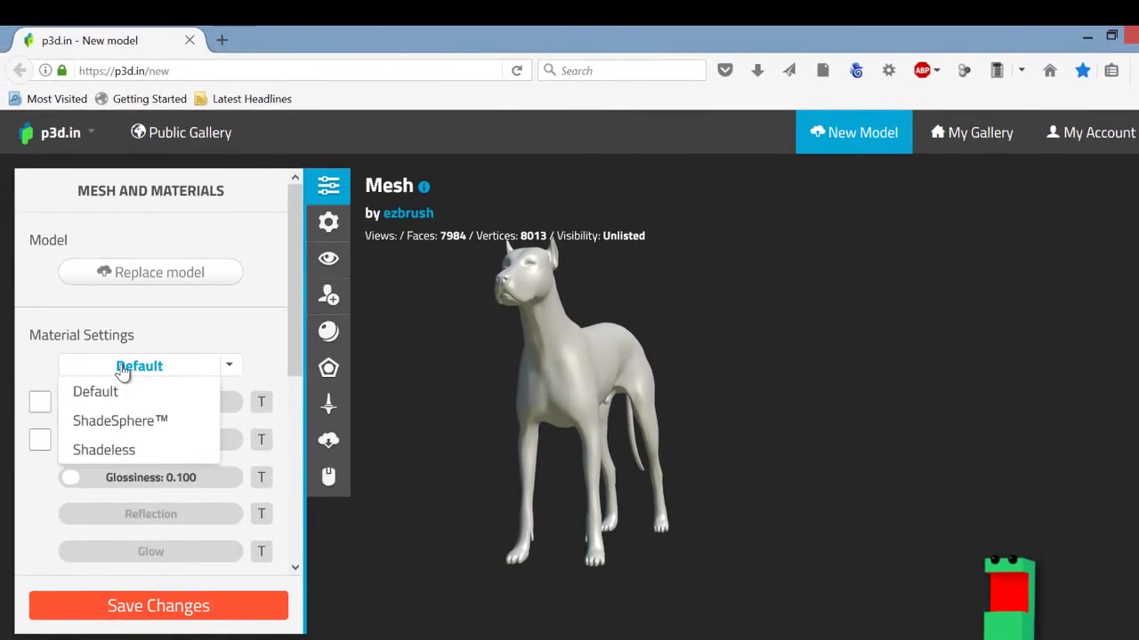
pyautogui.click(124, 420)
pyautogui.click(131, 432)
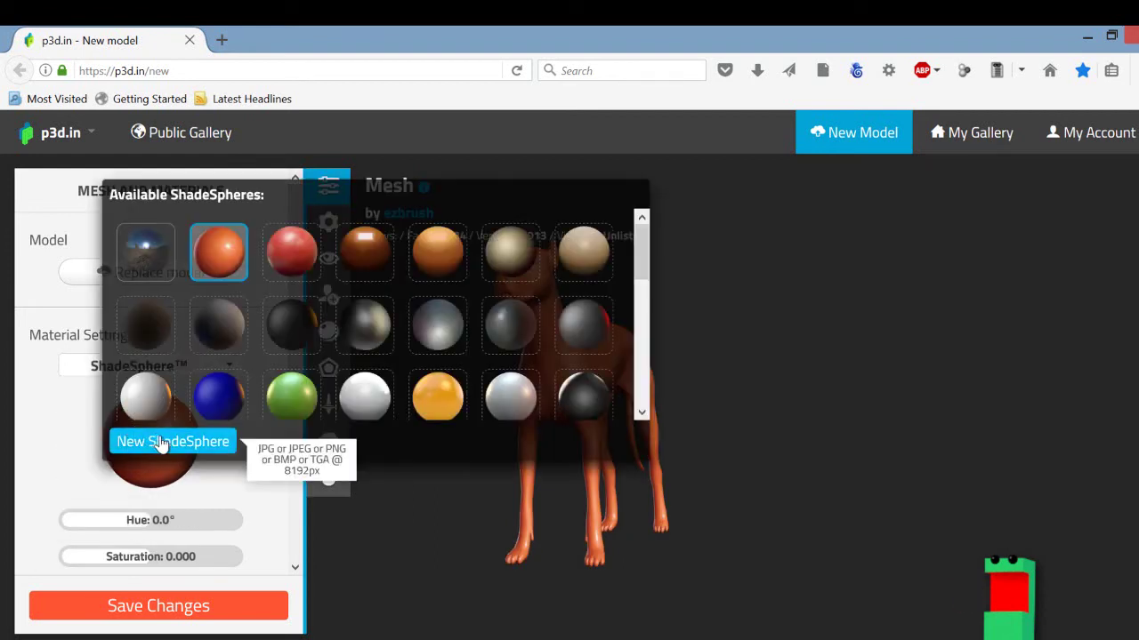
pyautogui.click(172, 445)
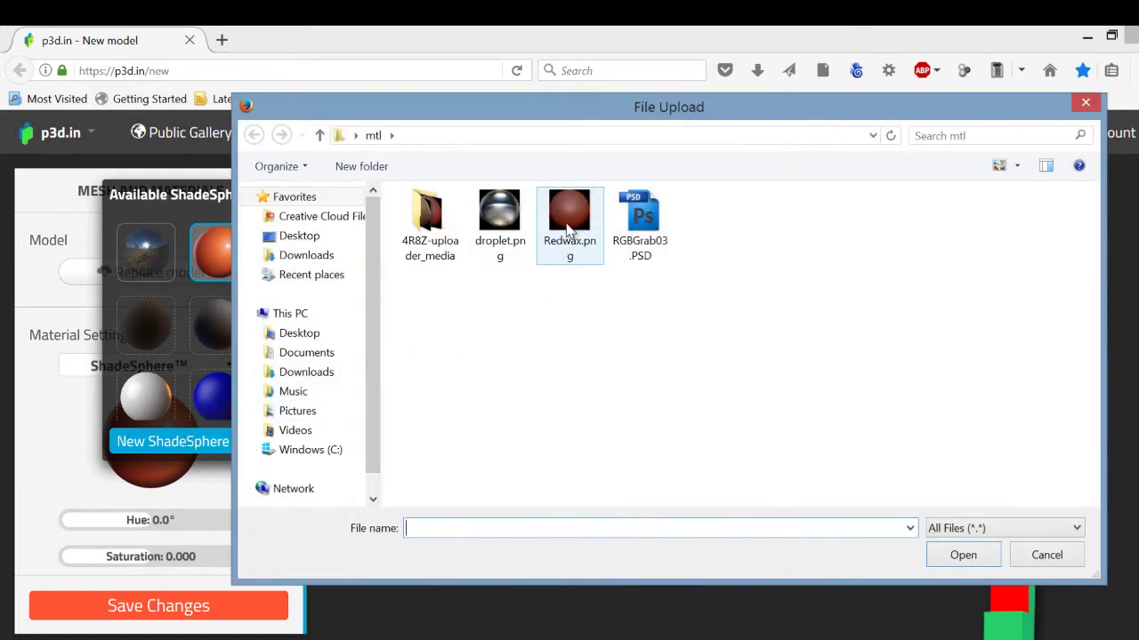
pyautogui.click(570, 230)
pyautogui.click(961, 555)
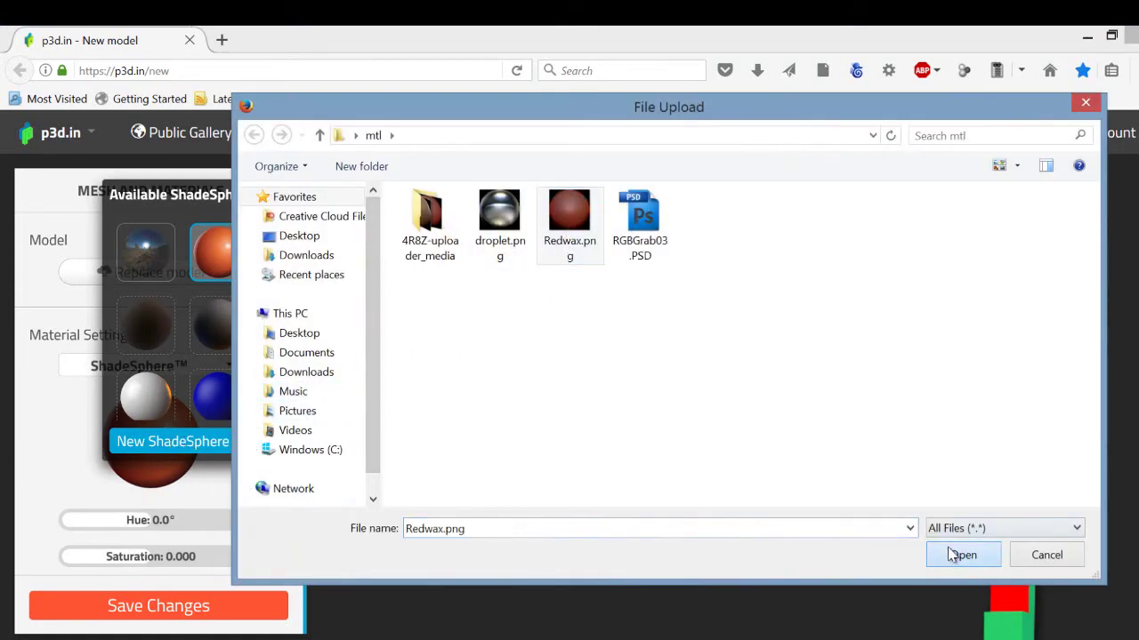
pyautogui.click(818, 477)
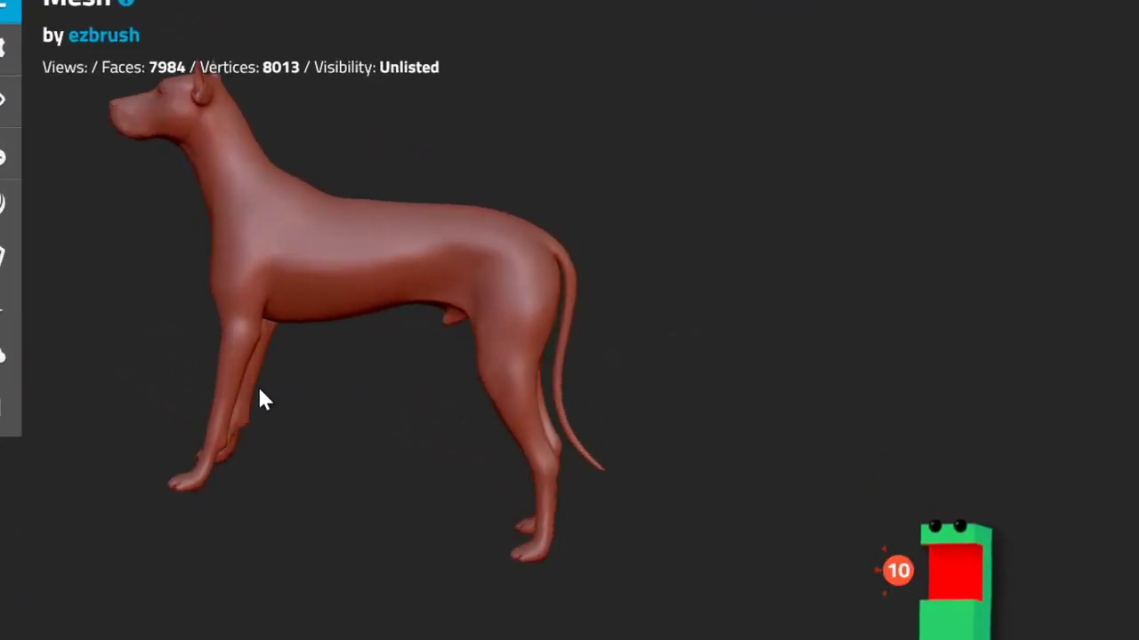
pyautogui.moveTo(259, 390); pyautogui.dragTo(755, 378)
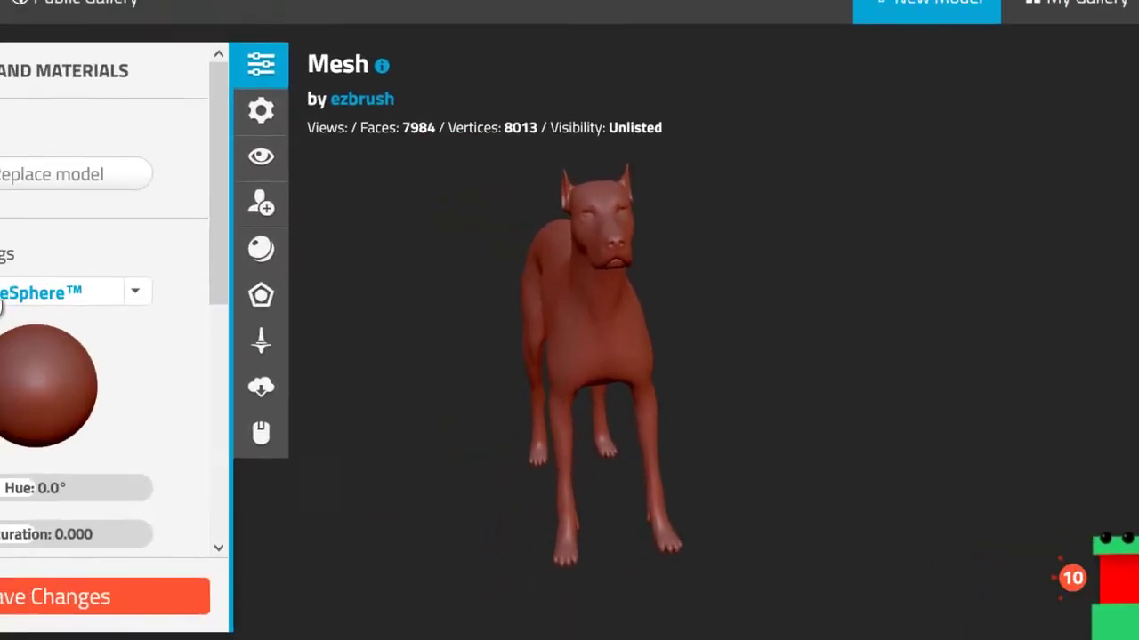
# - Upload droplet.png as another new ShadeSphere for the dog and turn the model to view the reflections
pyautogui.click(120, 316)
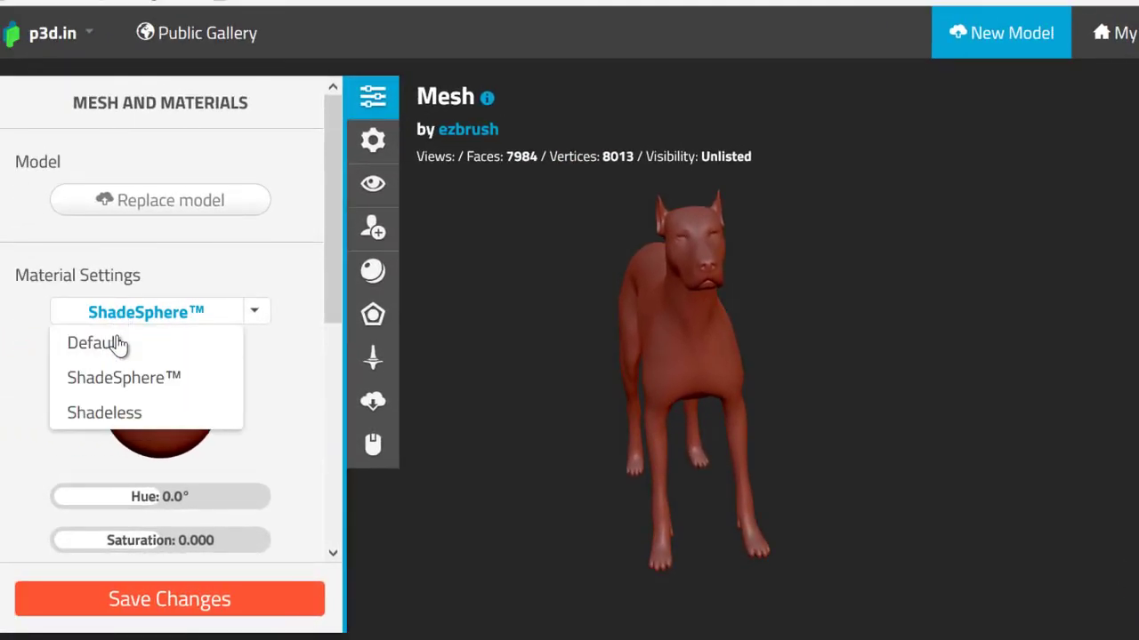
pyautogui.click(118, 379)
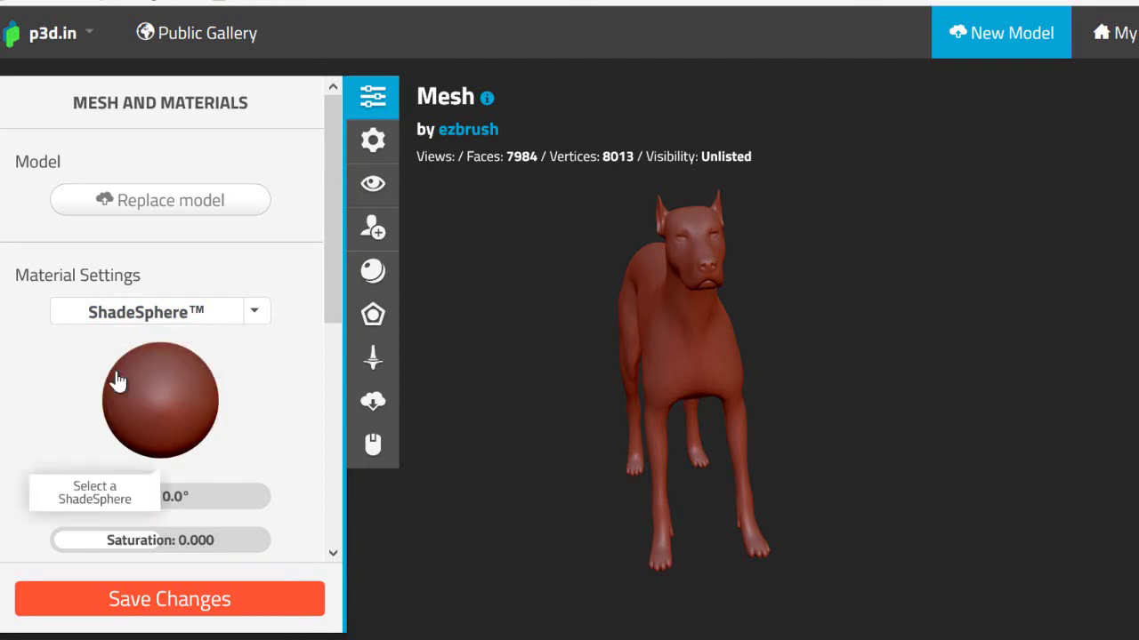
pyautogui.click(121, 381)
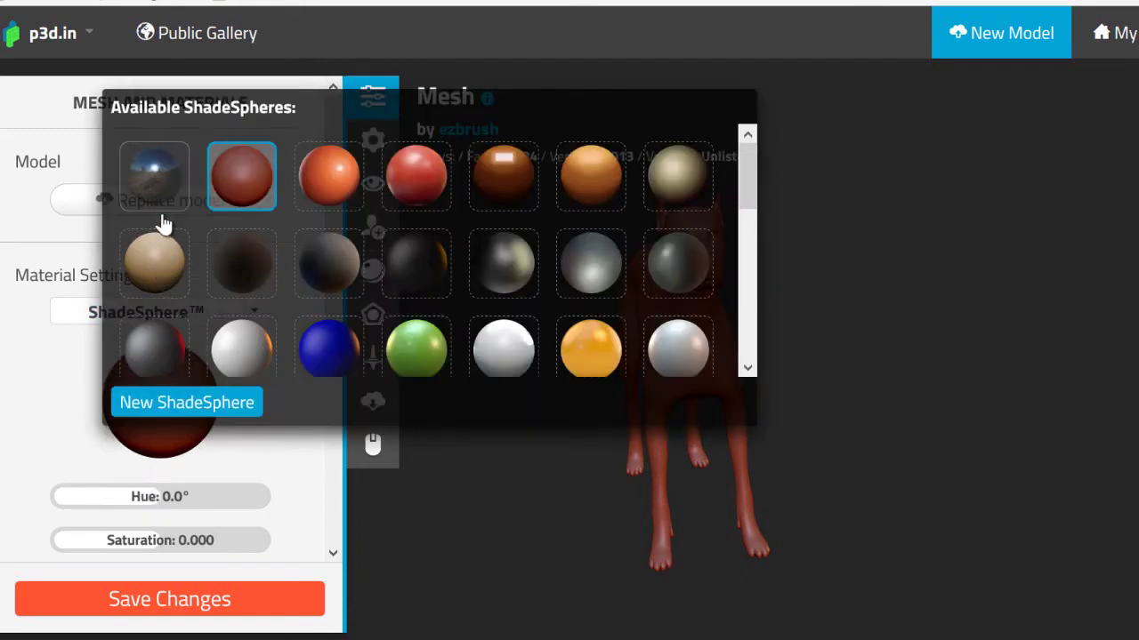
pyautogui.click(183, 405)
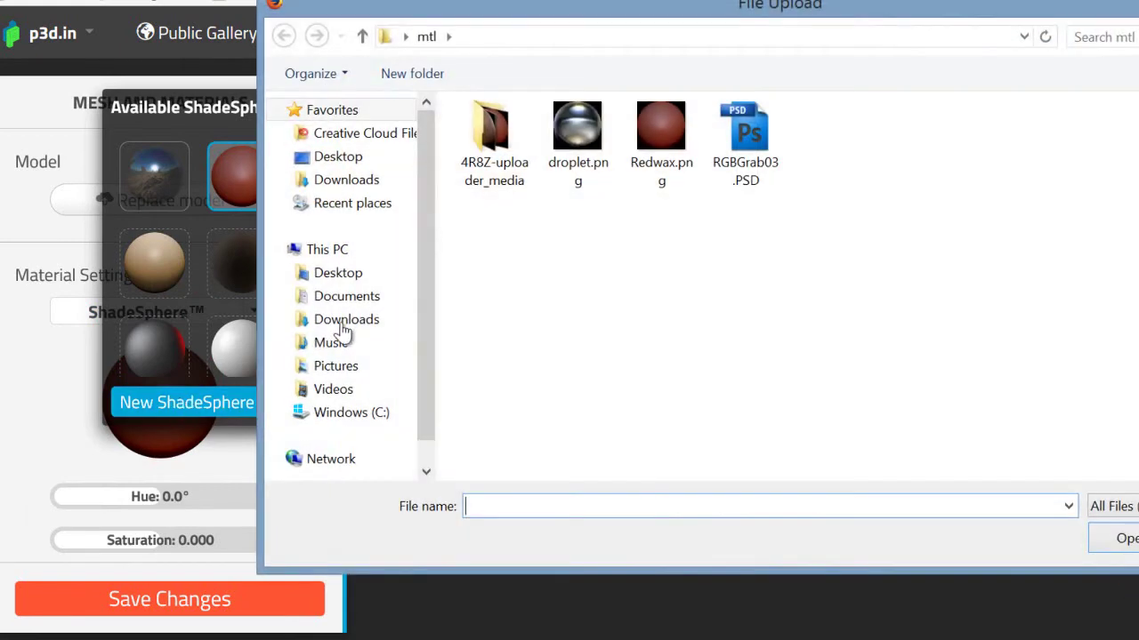
pyautogui.click(553, 149)
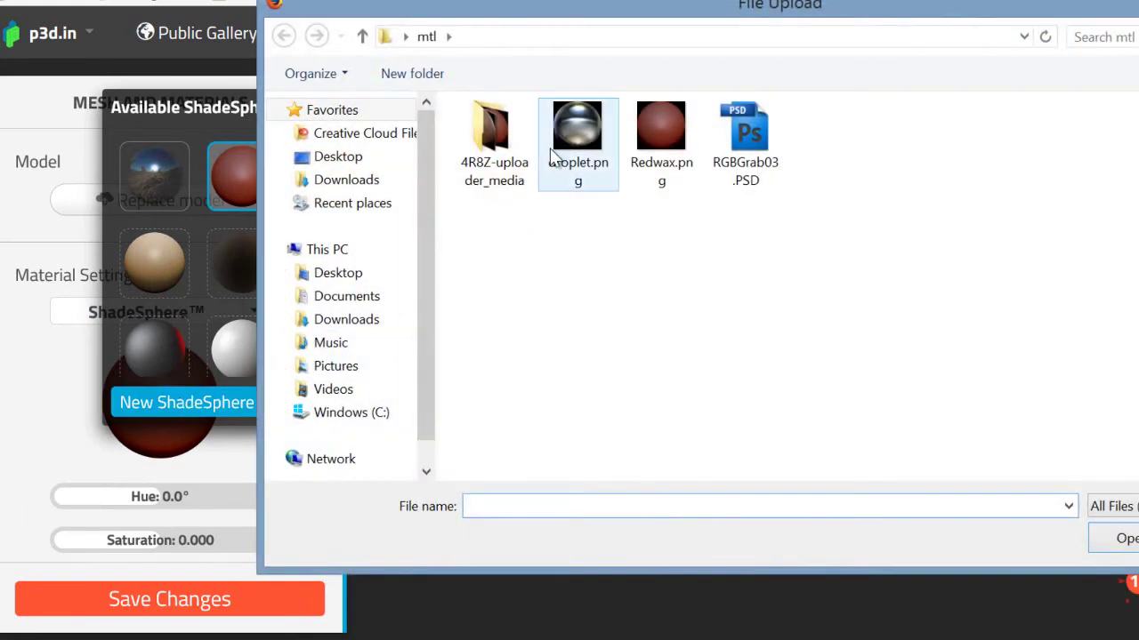
pyautogui.click(1114, 537)
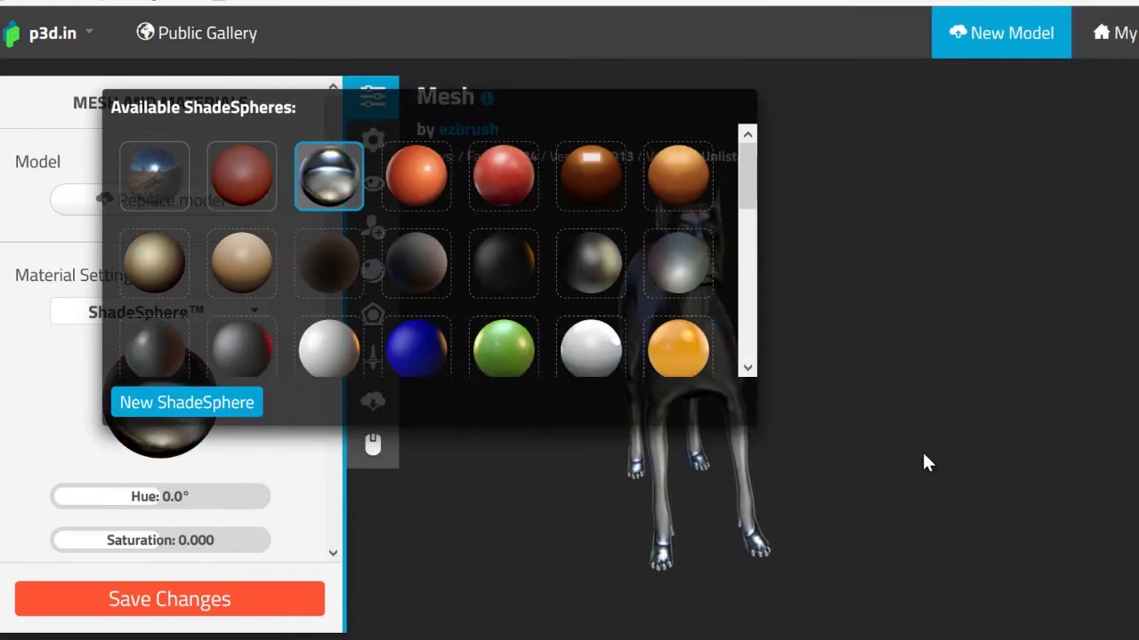
pyautogui.click(924, 450)
pyautogui.moveTo(923, 450); pyautogui.dragTo(701, 463)
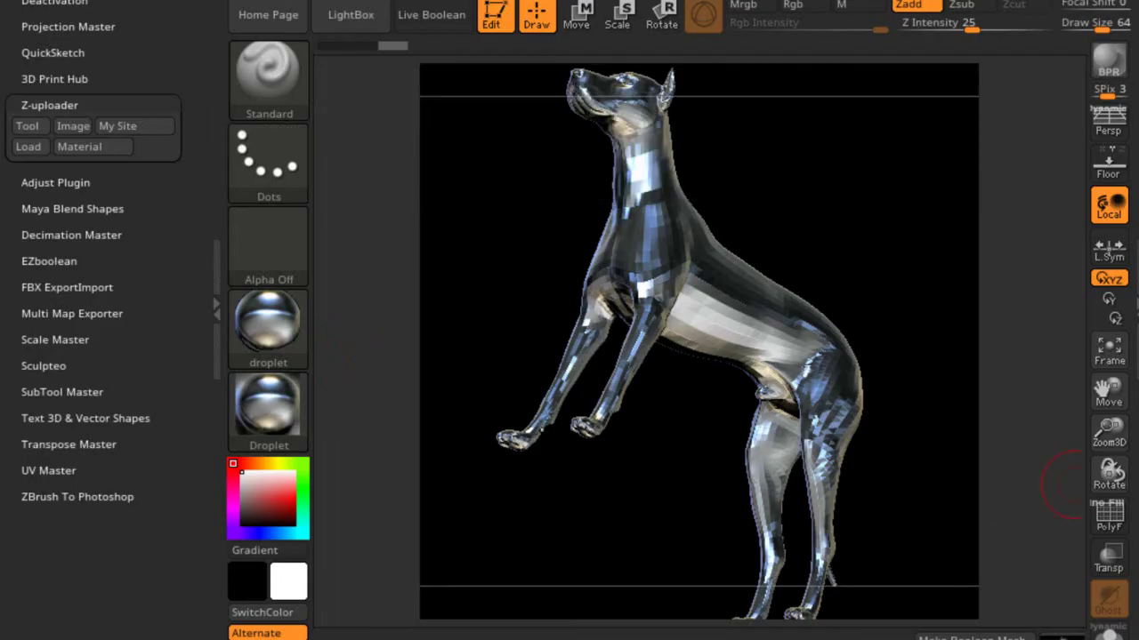
# - Switch to ZBrush, turn on Dynamic Subdiv smoothing for the dog, and turn it to compare the Droplet material
pyautogui.press('d')
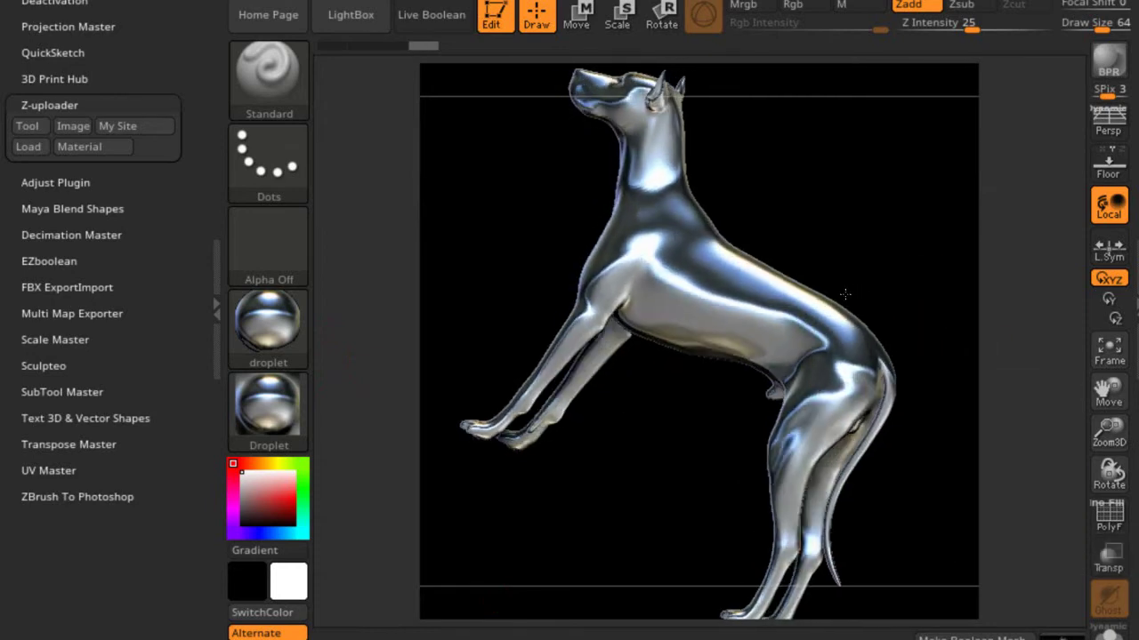
pyautogui.moveTo(845, 294); pyautogui.dragTo(943, 376)
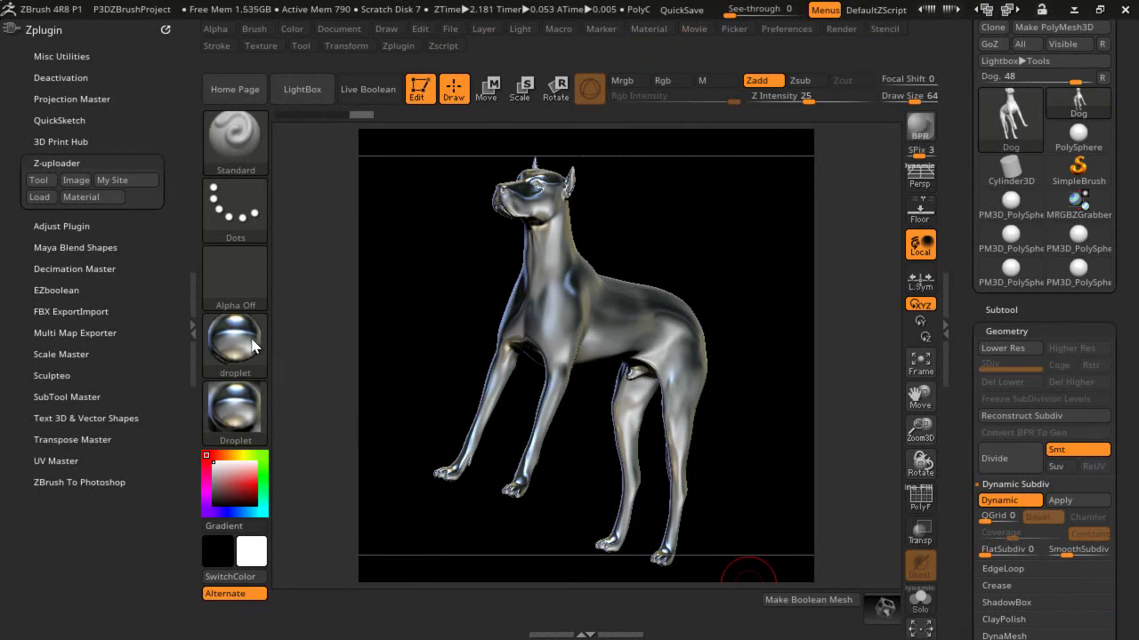
pyautogui.click(236, 415)
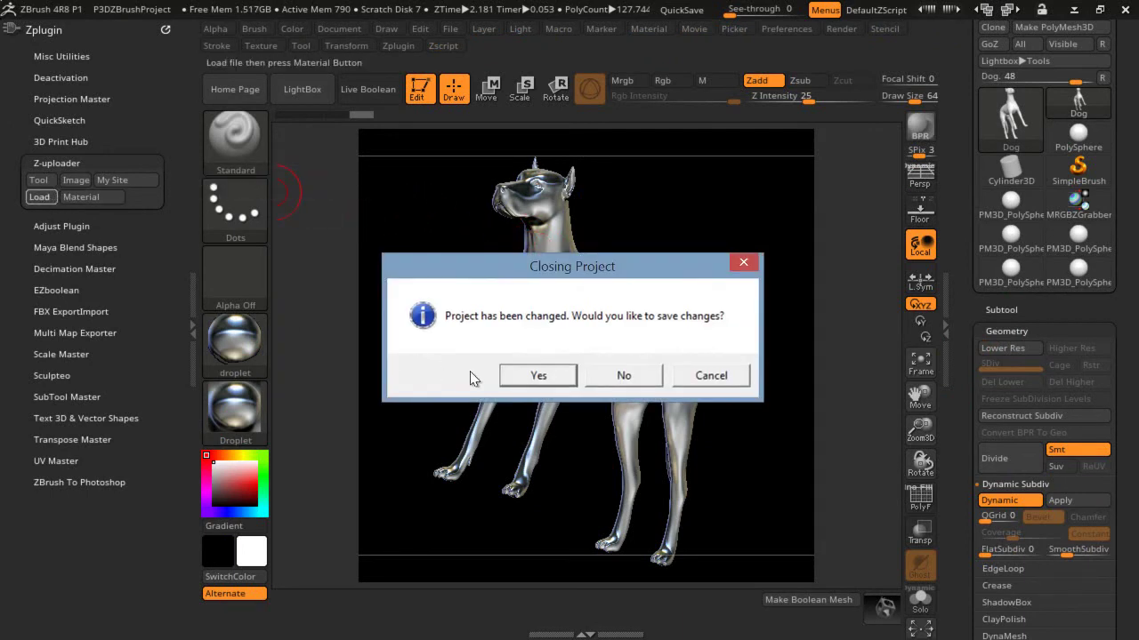
# - Load the Z-uploader sphere project without saving changes and capture the ReflectedMap material from the sphere as a texture
pyautogui.click(618, 375)
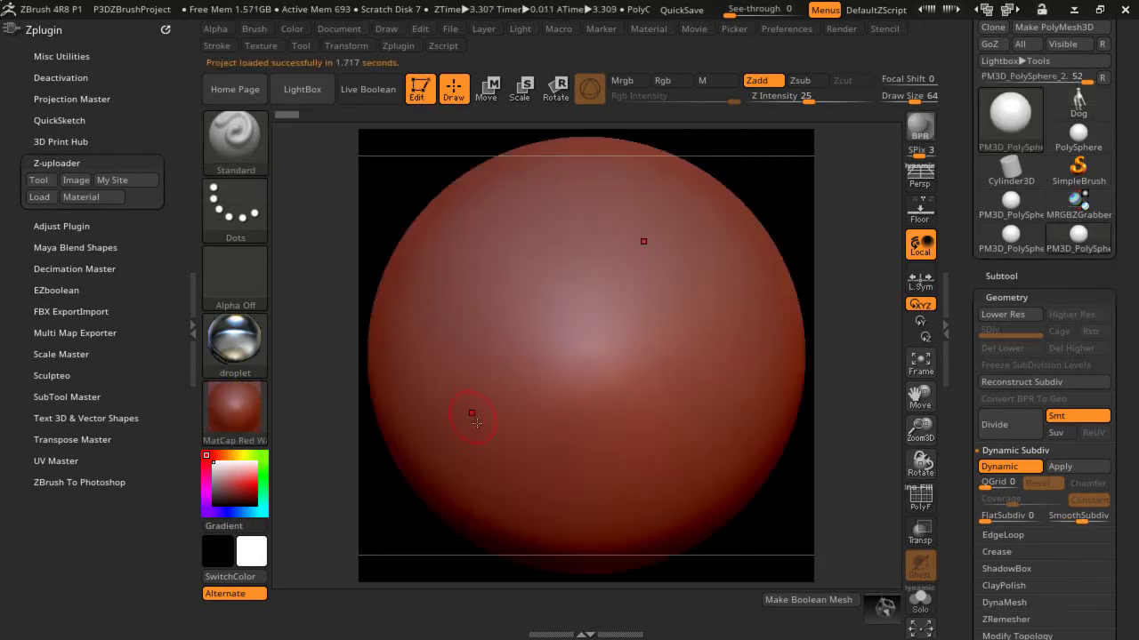
pyautogui.click(240, 416)
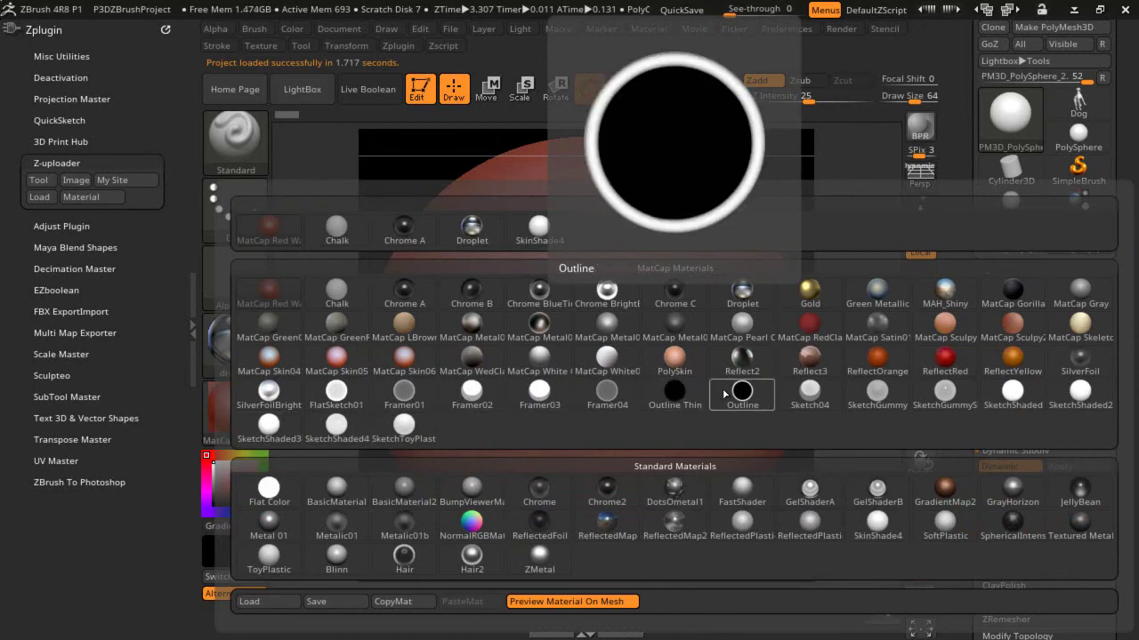
pyautogui.click(607, 524)
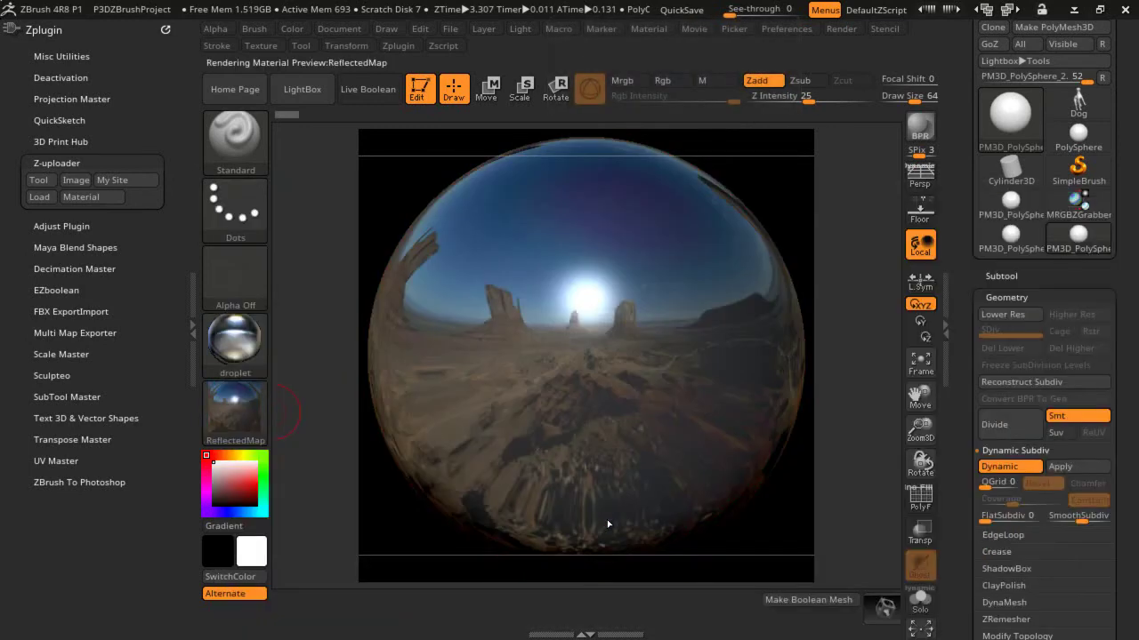
pyautogui.click(90, 198)
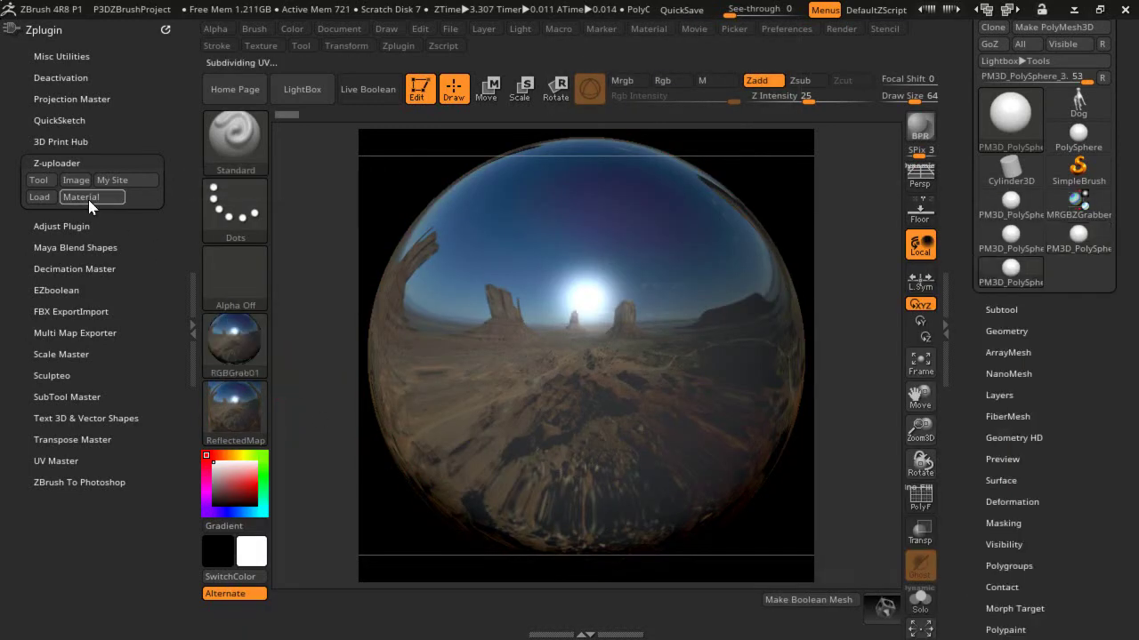
# - Examine the texture captured from the ReflectedMap sphere in the texture library and look over the texture crop-and-fill options
pyautogui.moveTo(232, 332)
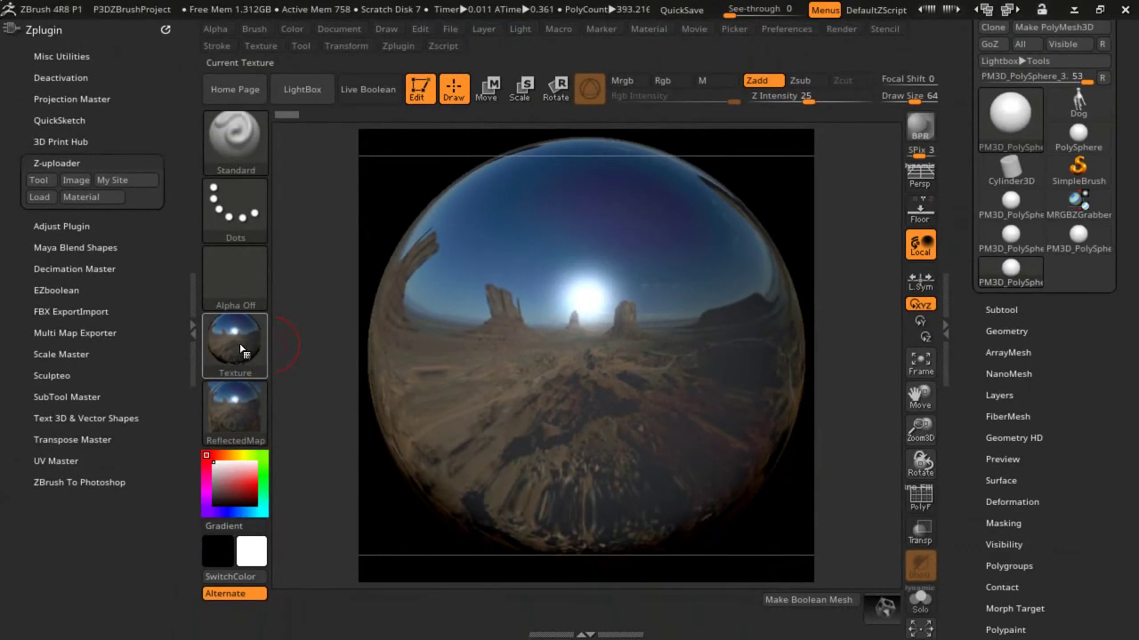
pyautogui.moveTo(240, 349)
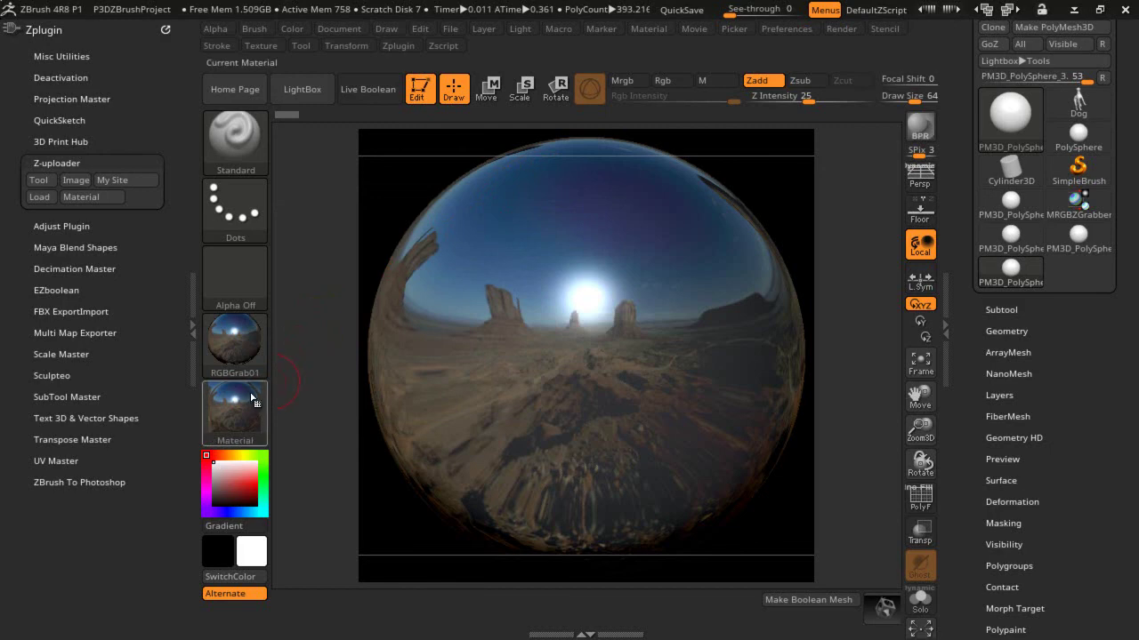
pyautogui.click(236, 359)
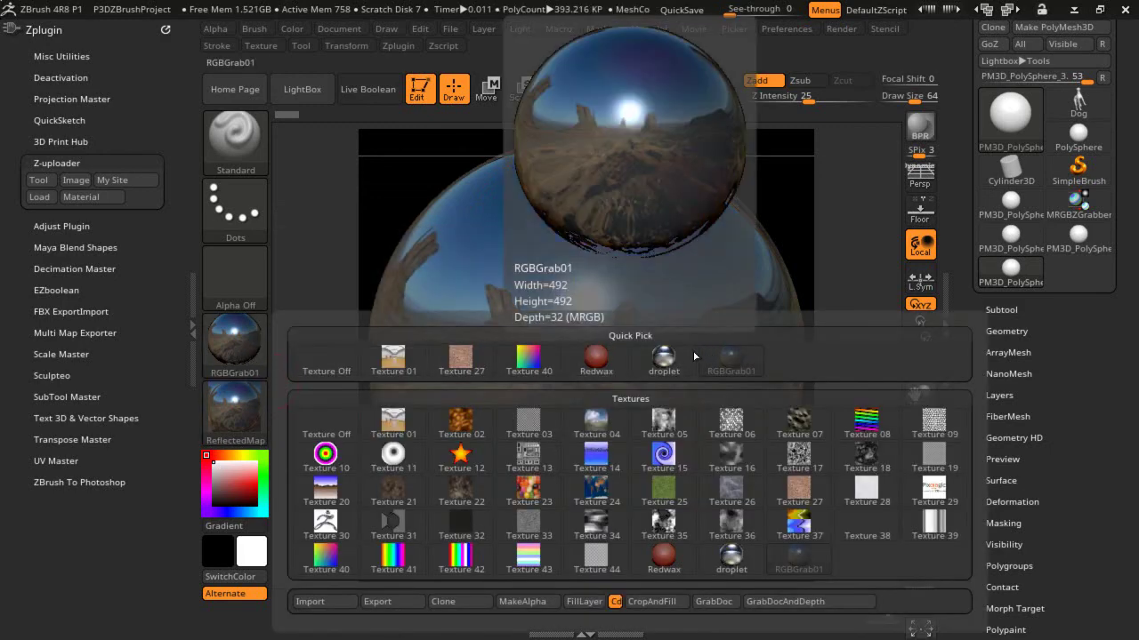
pyautogui.moveTo(673, 357)
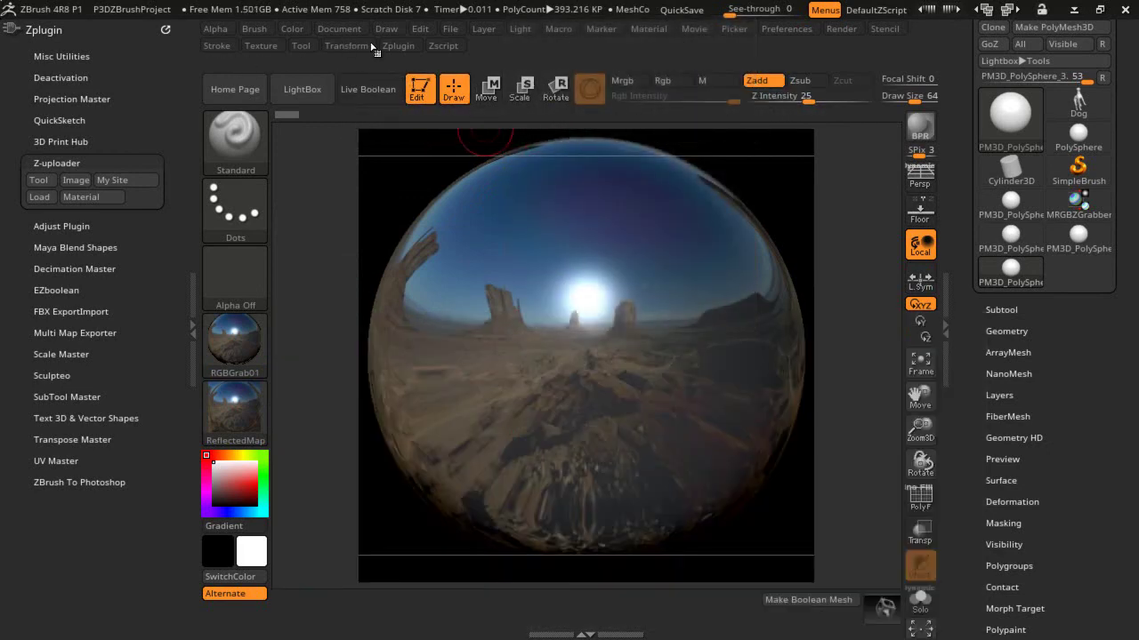
pyautogui.click(262, 45)
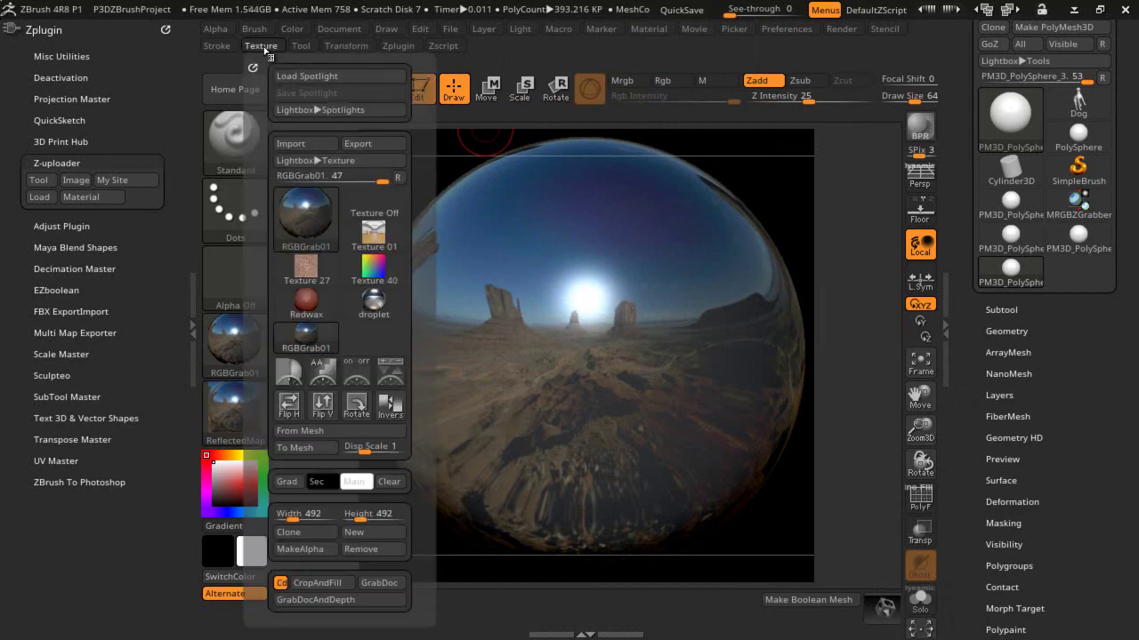
pyautogui.click(318, 583)
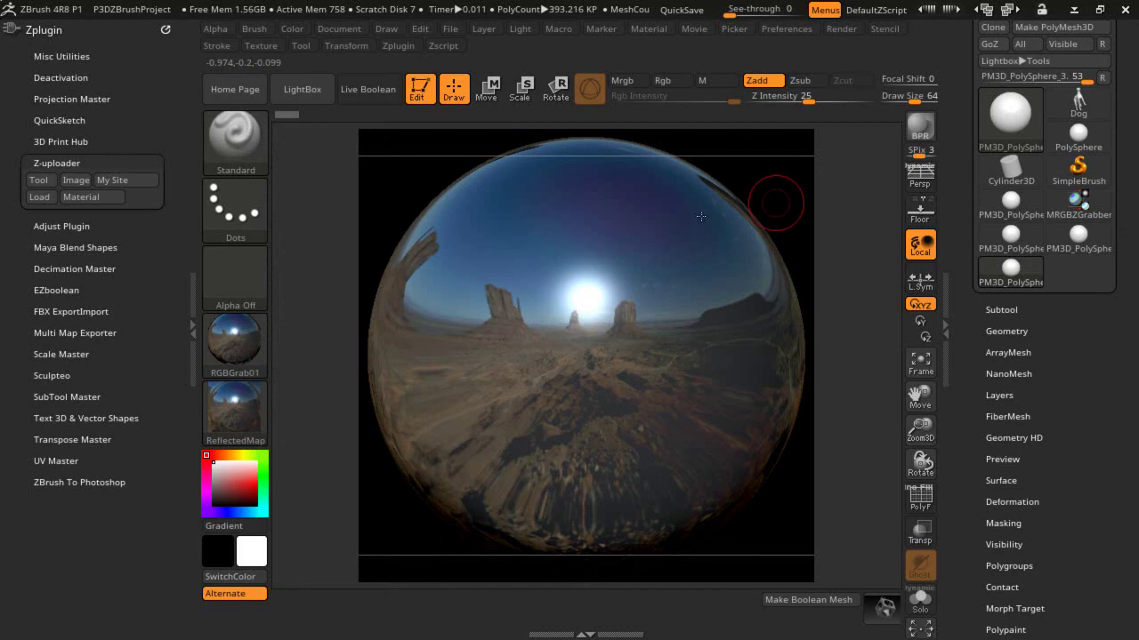
pyautogui.click(258, 354)
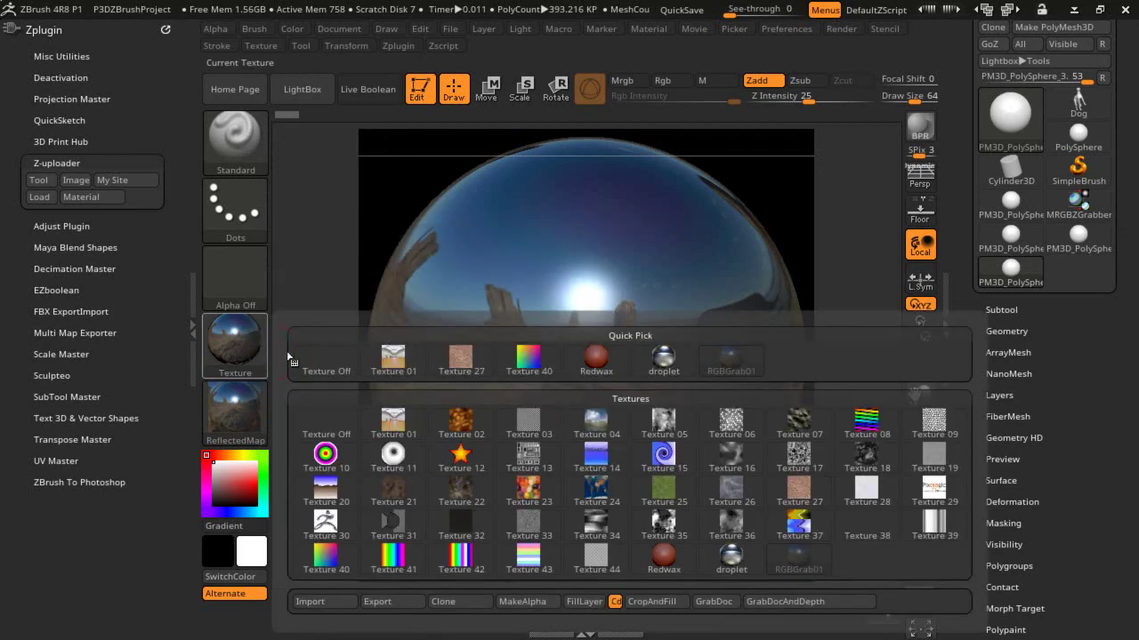